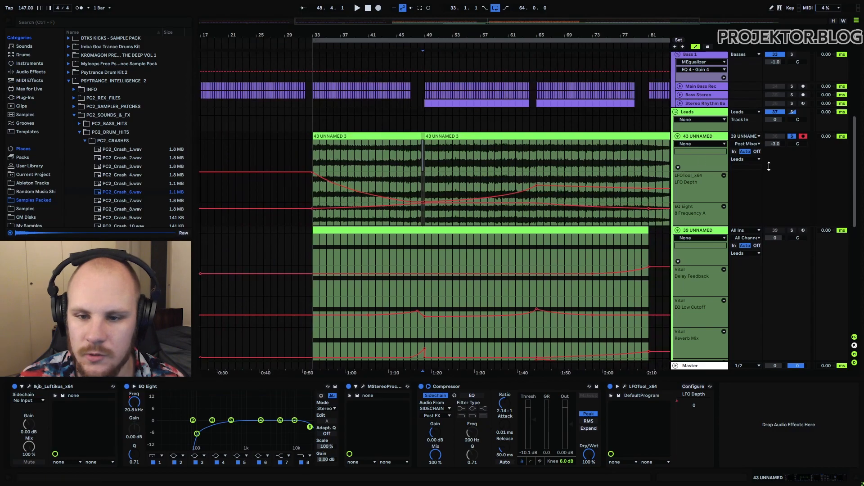
Examine the lead clips and the Vital automation lanes of track 39 UNNAMED between bars 33 and 81
drag(532, 34, 483, 51)
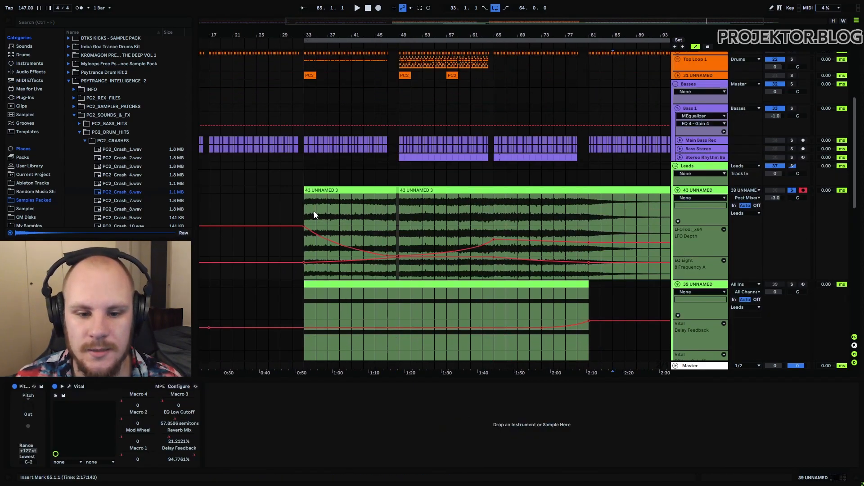
drag(307, 211, 590, 210)
click(590, 211)
scroll(514, 201, down, 2)
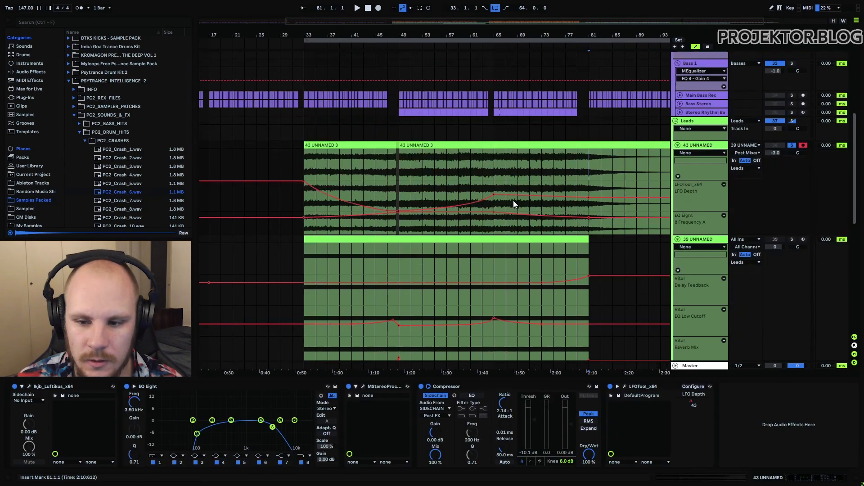
scroll(399, 195, down, 4)
click(334, 112)
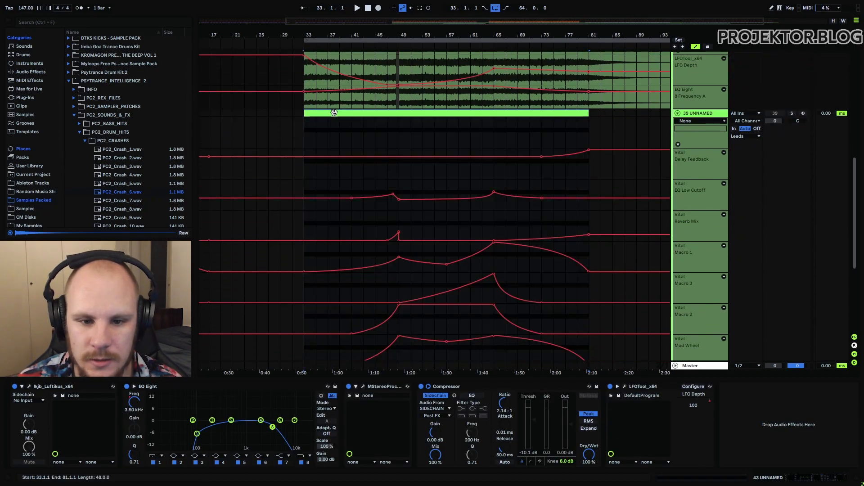
scroll(382, 140, down, 1)
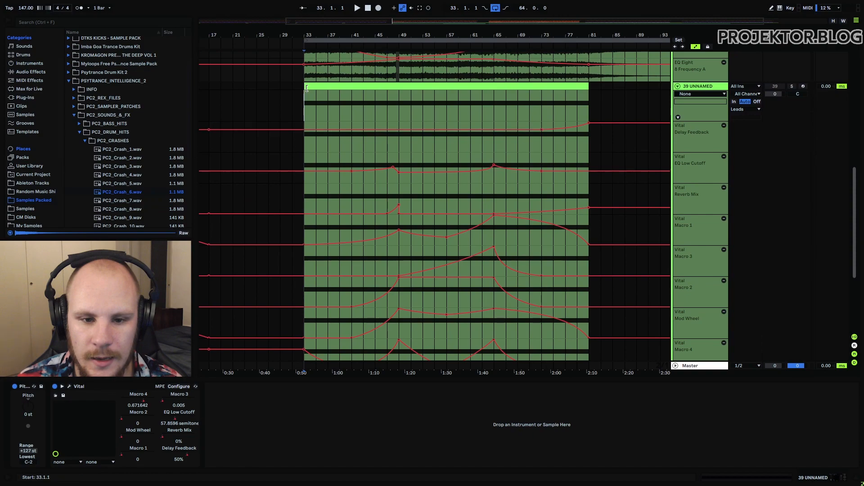
click(306, 104)
scroll(306, 105, down, 1)
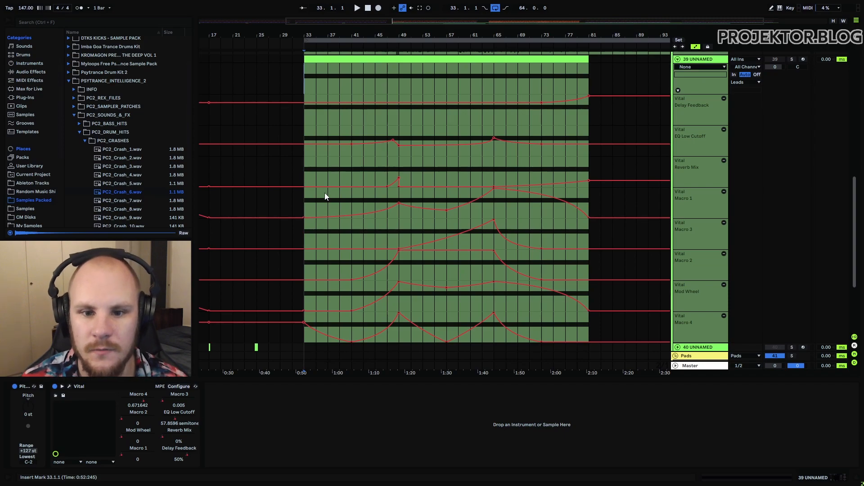
scroll(326, 94, up, 5)
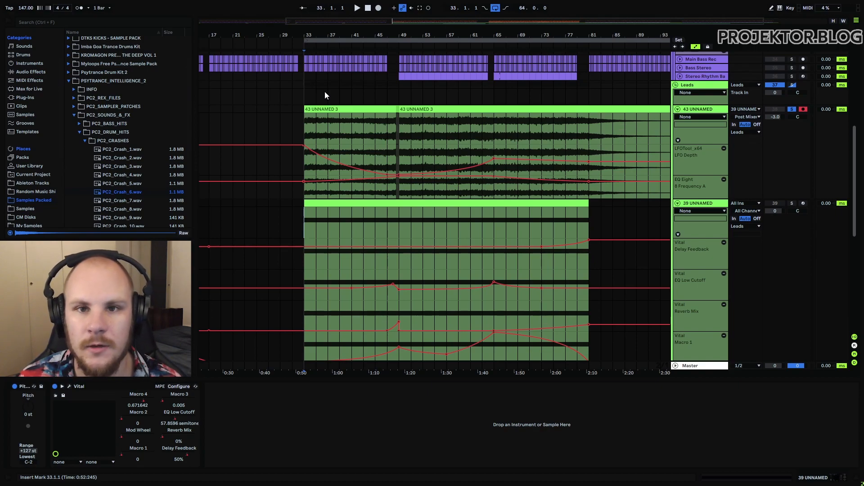
Play the arrangement from bar 33 to about bar 89 to hear track 43 UNNAMED, and return the insert marker to bar 33
click(307, 122)
scroll(304, 177, up, 2)
key(space)
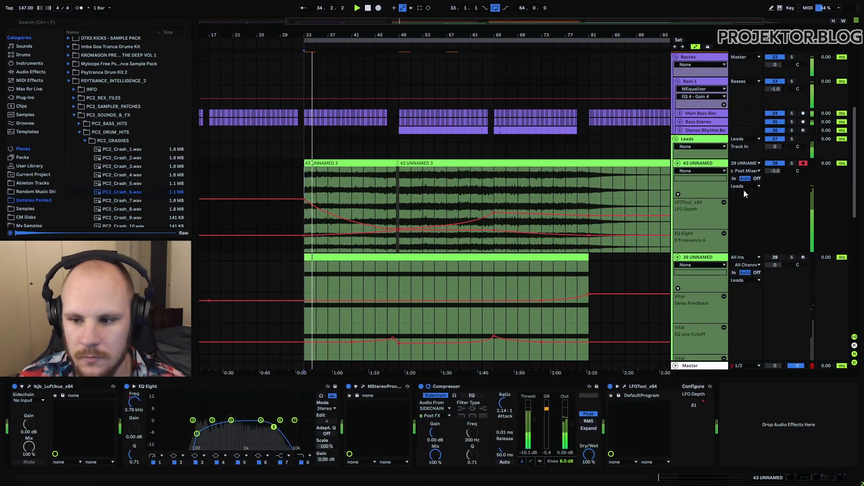
click(776, 171)
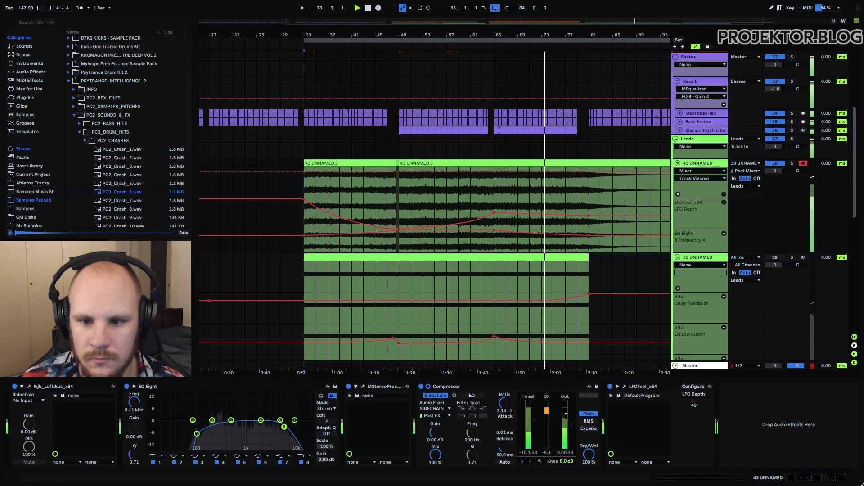
drag(578, 35, 557, 58)
scroll(557, 53, down, 2)
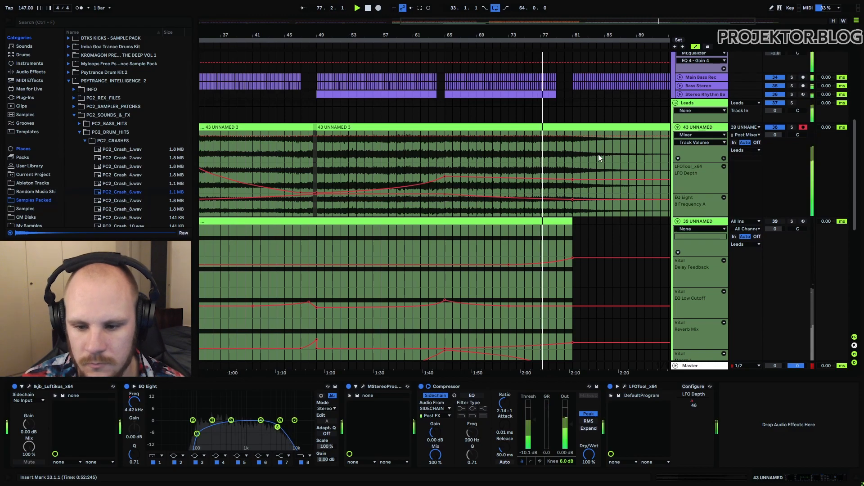
scroll(599, 154, down, 3)
scroll(598, 154, down, 2)
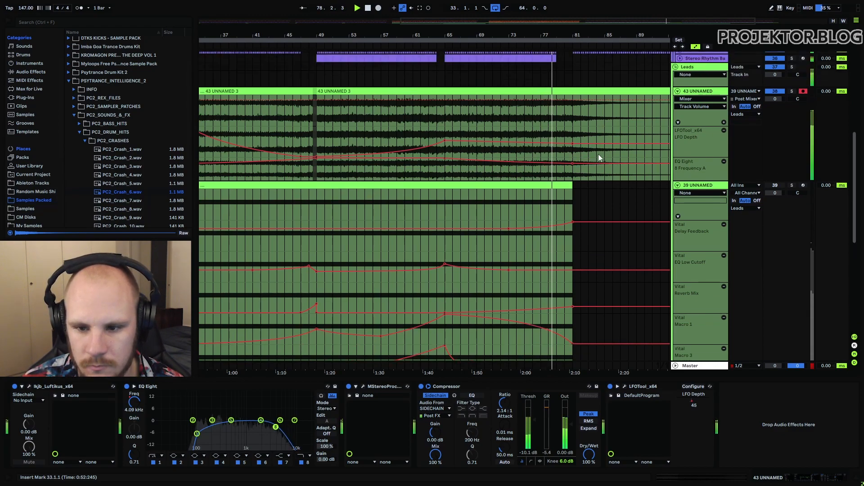
scroll(599, 154, up, 6)
drag(577, 35, 564, 19)
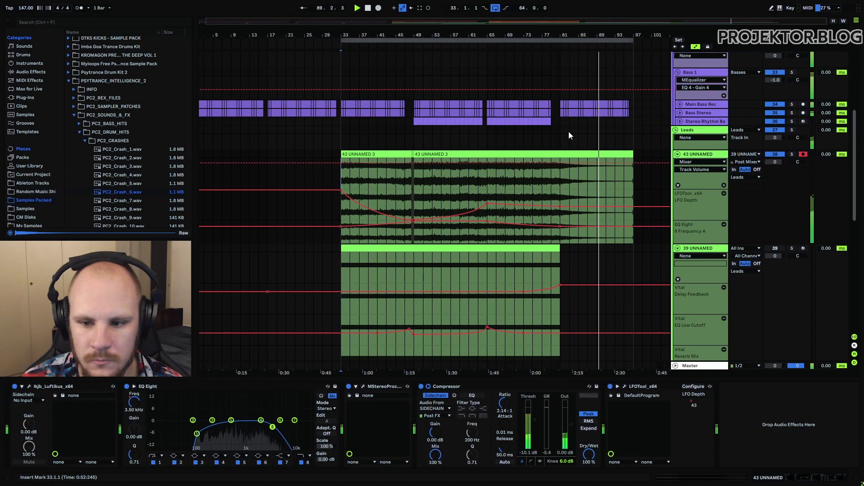
key(space)
click(341, 131)
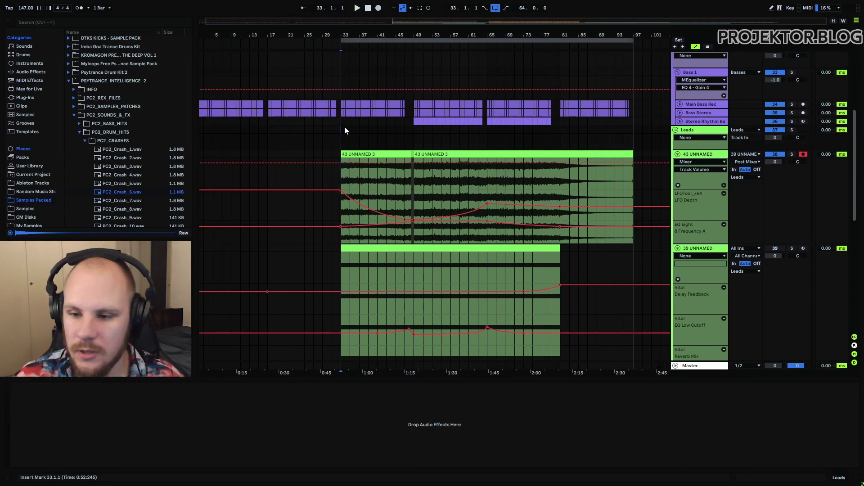
In track 39's Vital, set the horizontal grid of LFO 5 to 16 and compare its shape with LFO 1
scroll(346, 127, down, 2)
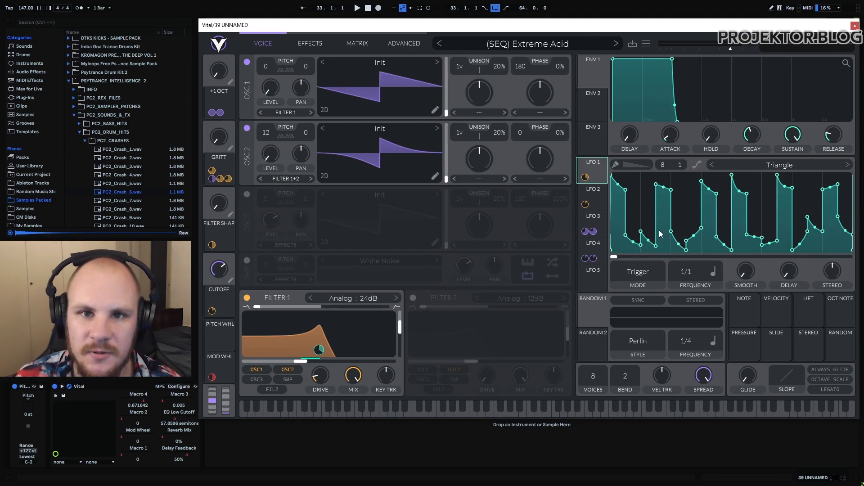
click(597, 273)
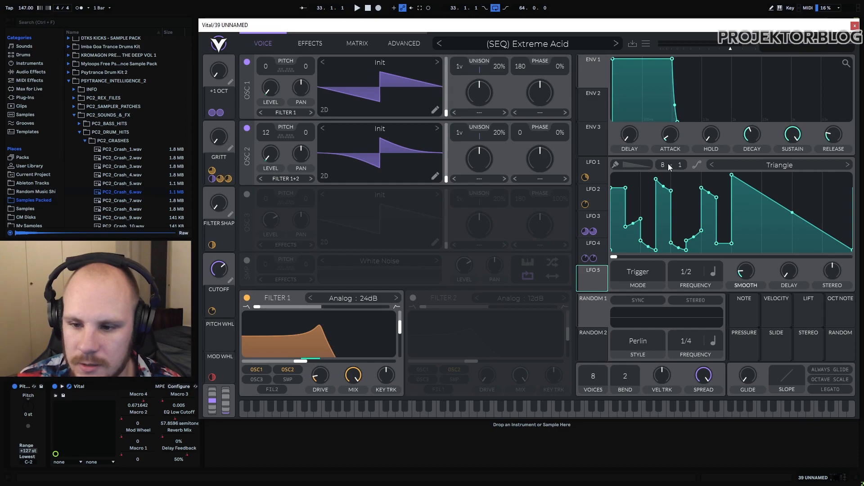
drag(670, 167, 690, 69)
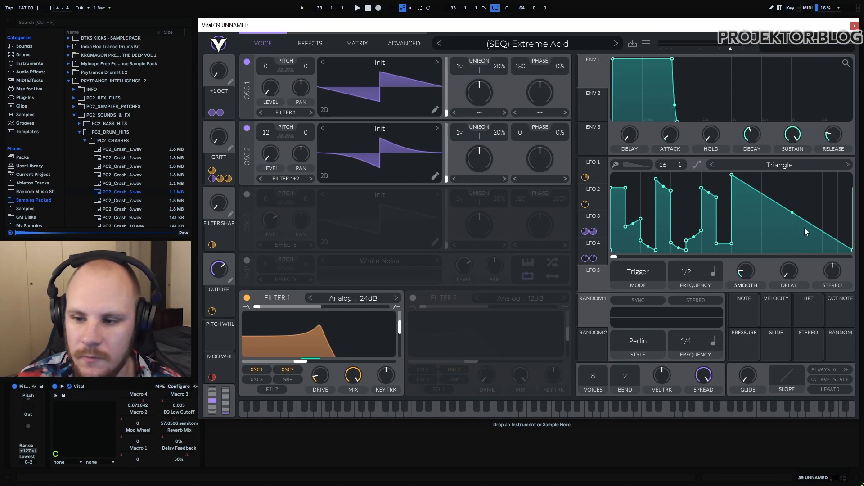
click(597, 174)
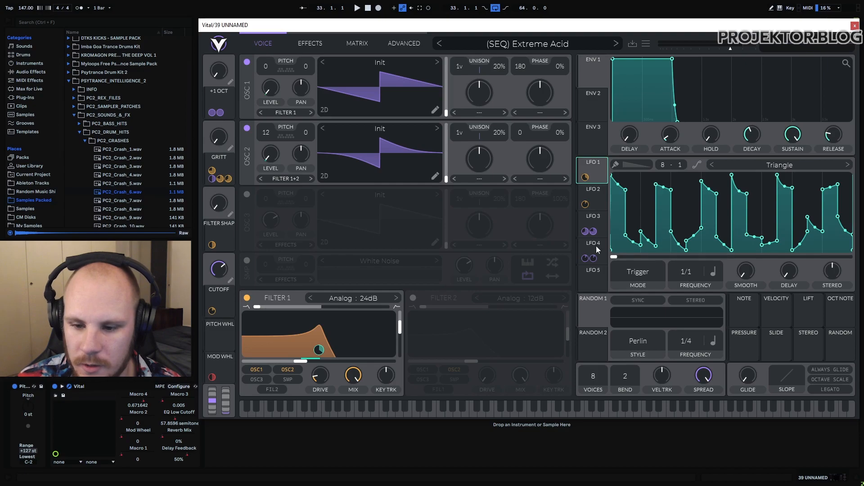
click(594, 275)
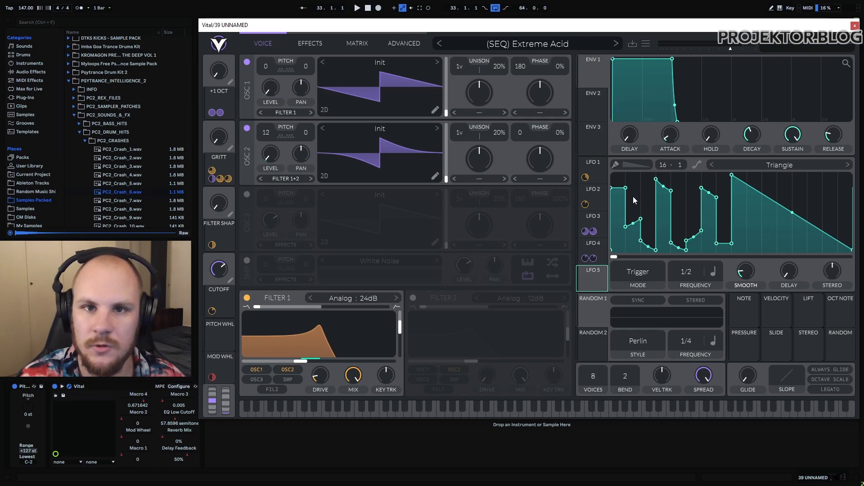
Enable paint mode for LFO 5 and paint stepped levels of varying height across the second half of its shape
click(634, 166)
click(634, 176)
click(614, 165)
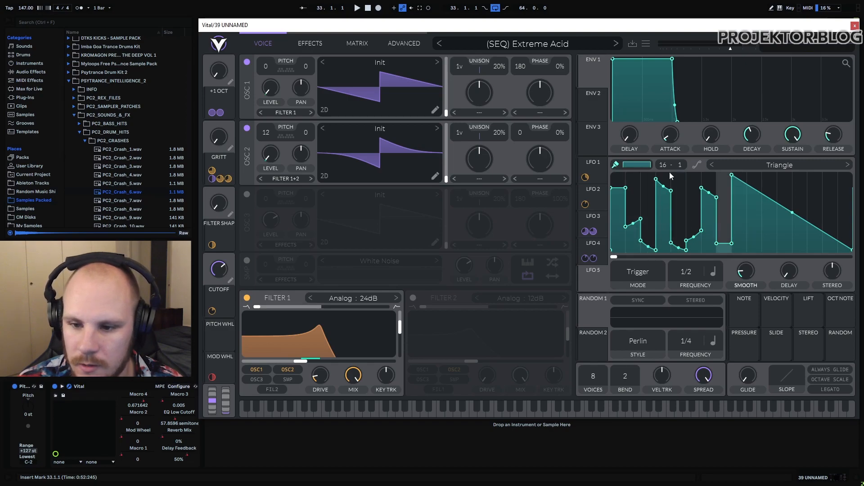
click(615, 165)
click(616, 165)
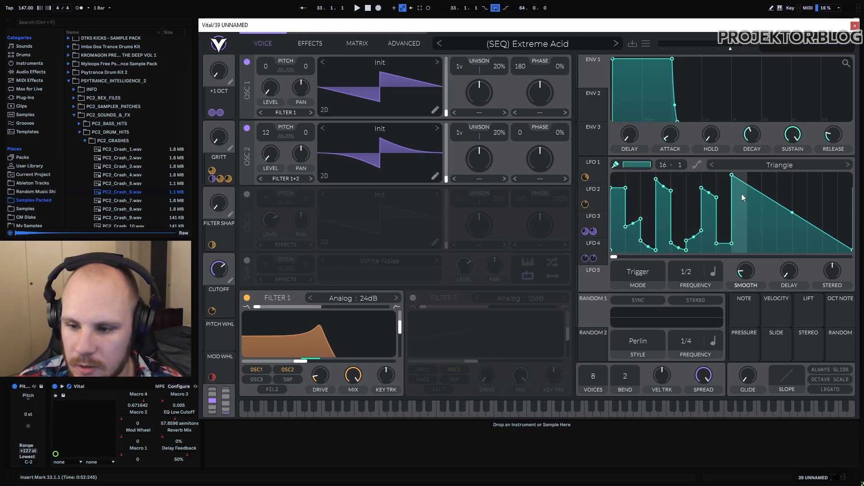
click(742, 194)
mouse_move(752, 211)
mouse_down()
mouse_move(772, 174)
mouse_move(771, 230)
mouse_move(786, 249)
mouse_move(803, 187)
mouse_move(833, 244)
mouse_up()
mouse_move(837, 196)
mouse_down()
mouse_move(846, 182)
mouse_move(830, 243)
mouse_up()
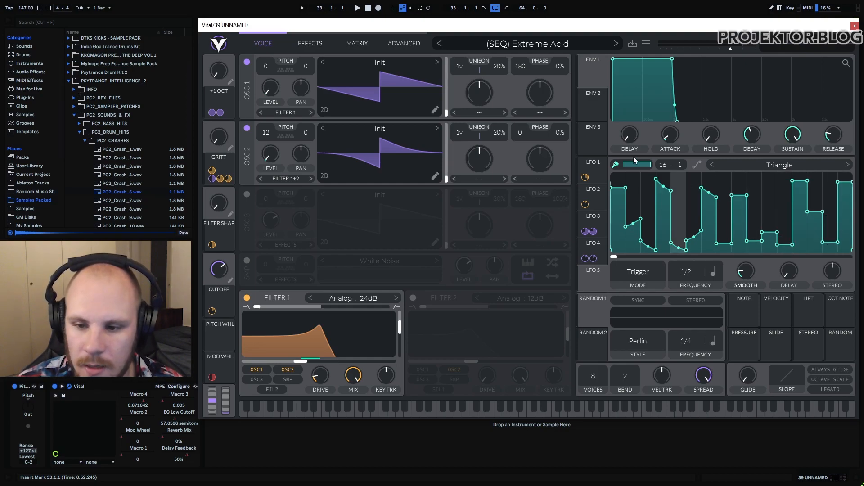
Leave paint mode and bend the newly painted LFO 5 steps into sloped and curved segments
click(615, 165)
drag(747, 195, 740, 209)
drag(748, 242, 779, 257)
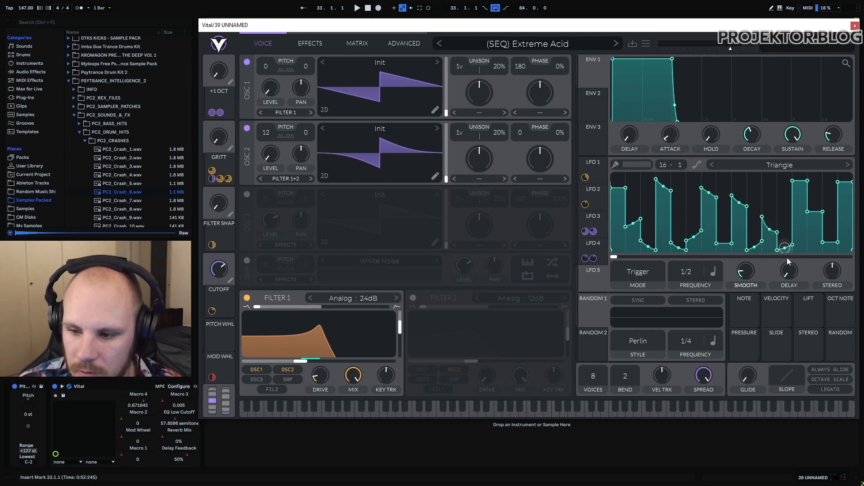
drag(808, 181, 808, 197)
Try smoothing on LFO 1 and return its Smooth amount to the minimum
click(598, 171)
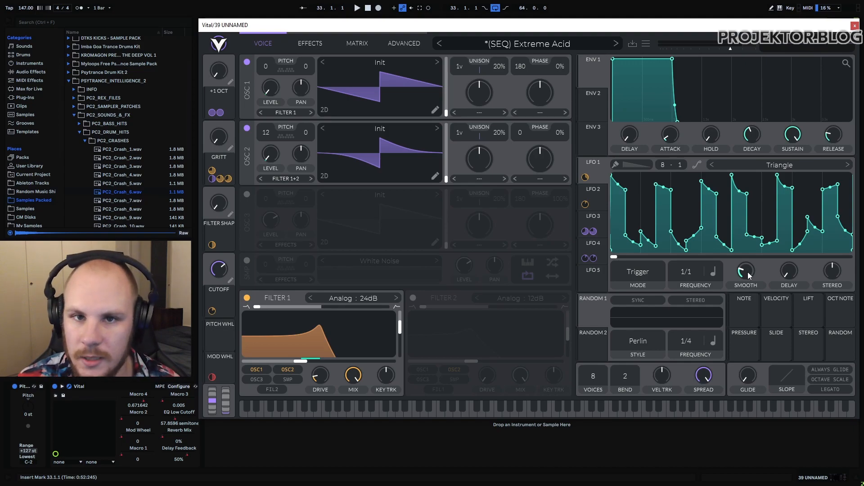
drag(746, 288, 757, 428)
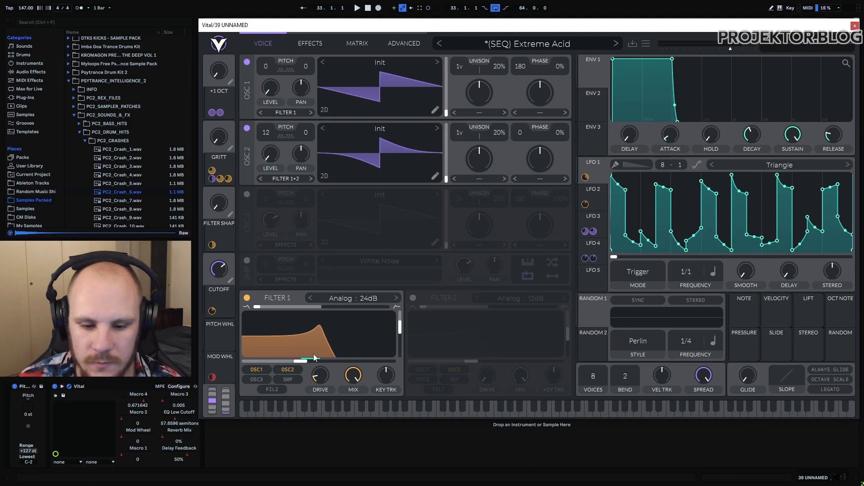
click(597, 176)
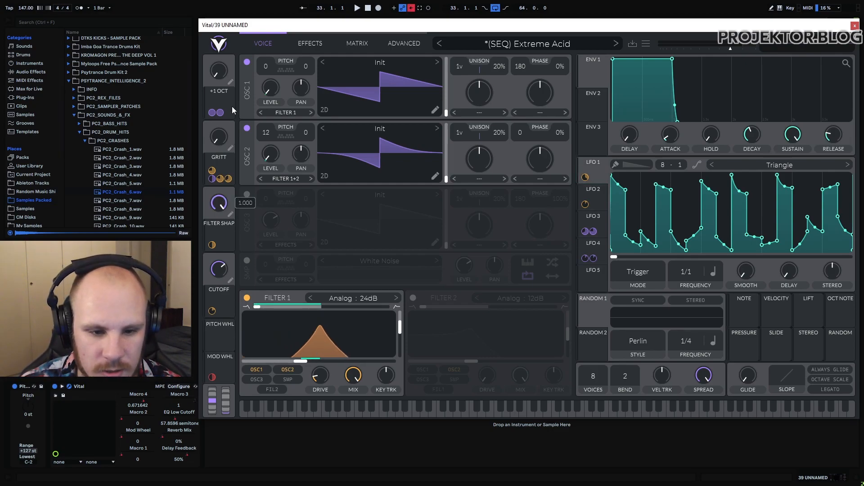
Play the acid lead from bar 33 to hear LFO 1 modulating the Filter 1 cutoff
mouse_move(315, 354)
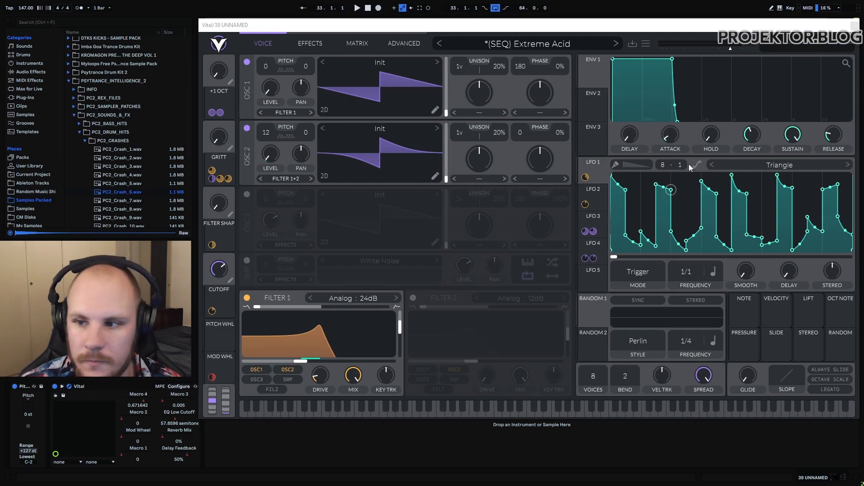
click(343, 63)
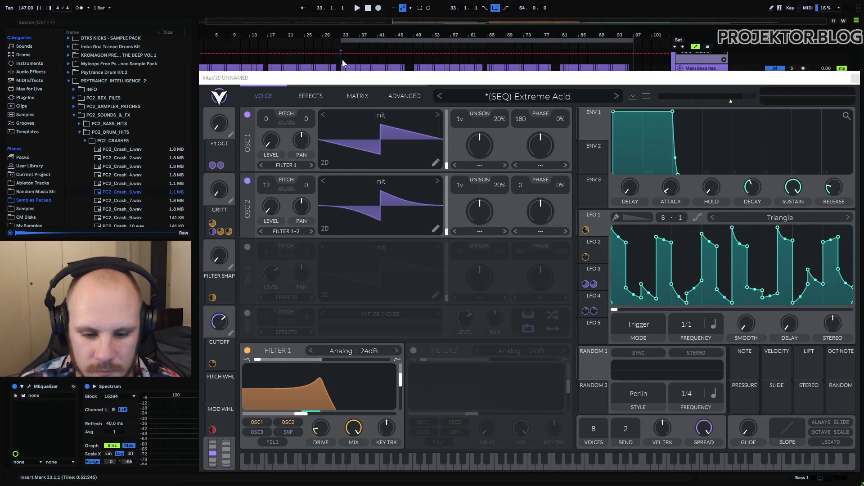
key(space)
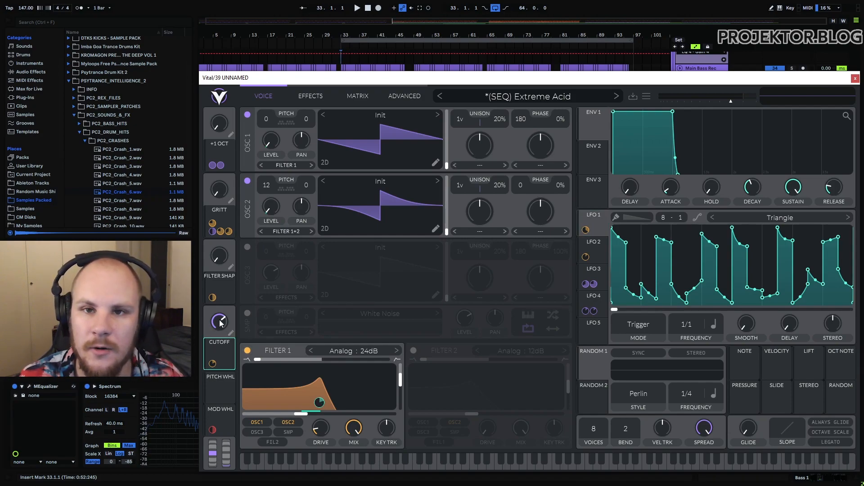
Try bypassing the Cutoff macro's modulation of the Filter 1 cutoff
mouse_move(215, 365)
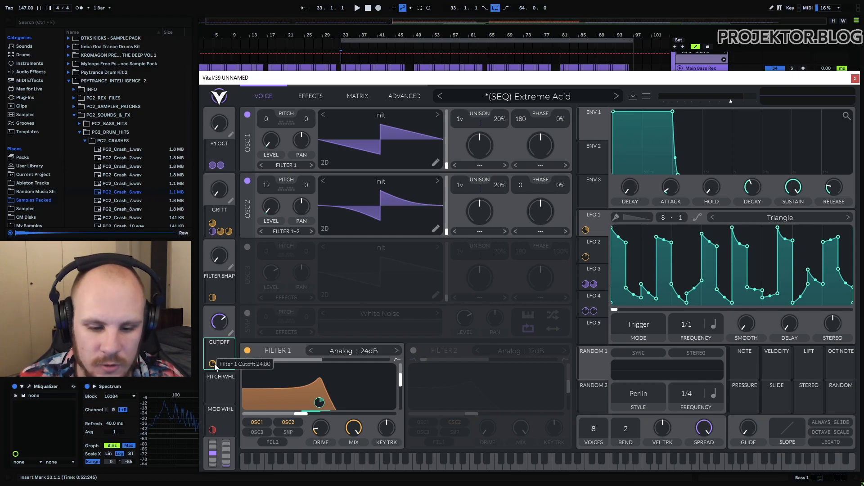
mouse_move(320, 407)
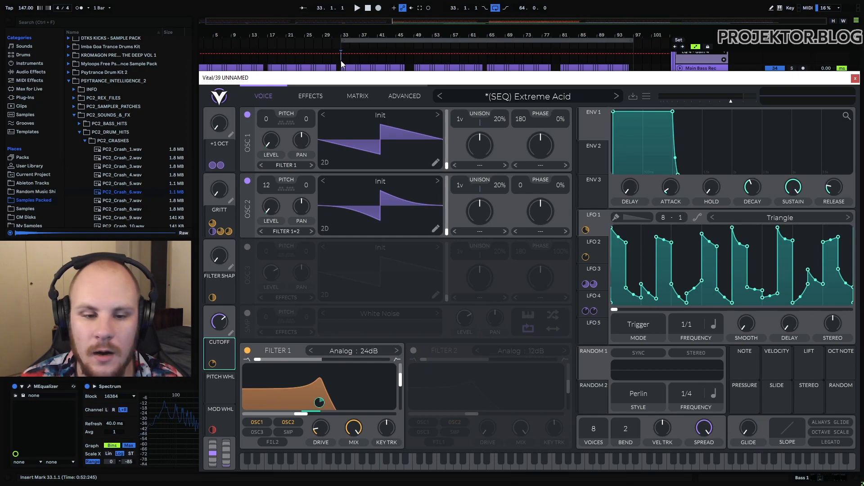
right_click(212, 363)
click(230, 378)
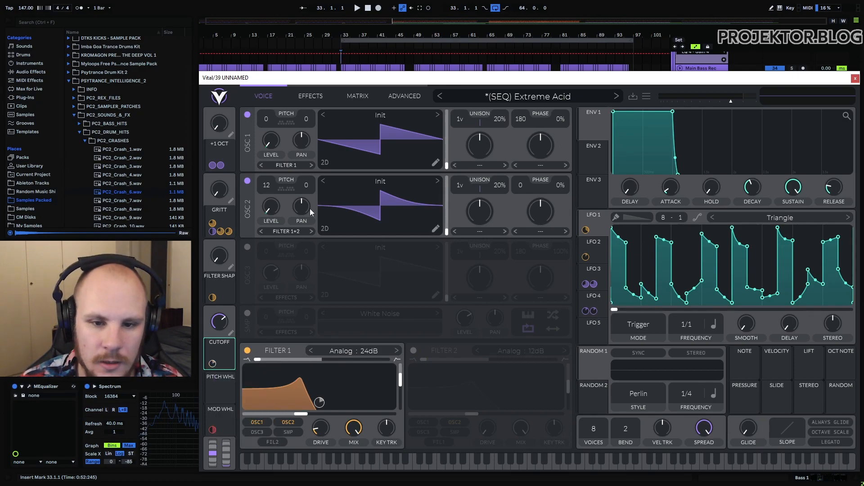
Play the lead from bar 33 with the Cutoff macro's filter modulation active
click(342, 61)
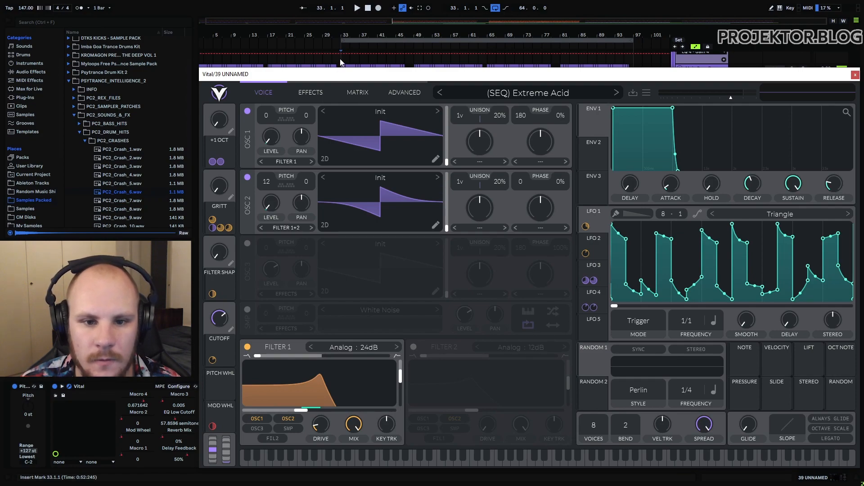
click(342, 61)
key(space)
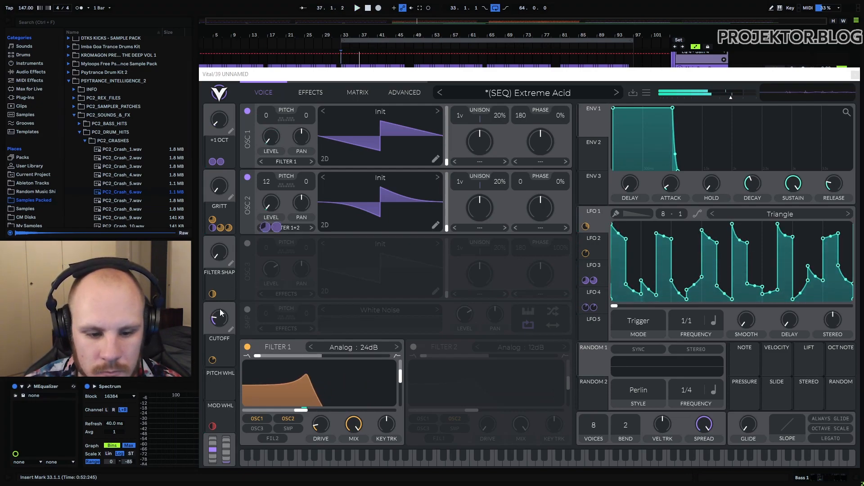
Bypass the Cutoff macro's modulation of the Filter 1 cutoff and play the lead from bar 33 to compare
right_click(212, 360)
click(241, 384)
click(343, 63)
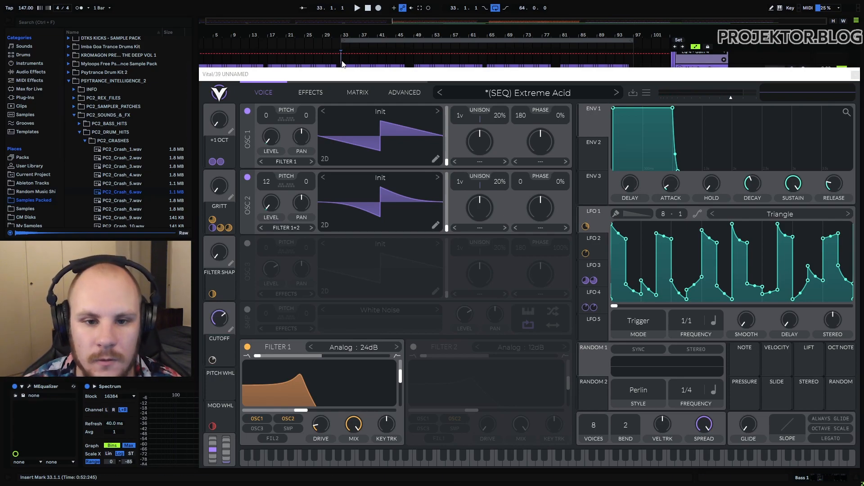
key(space)
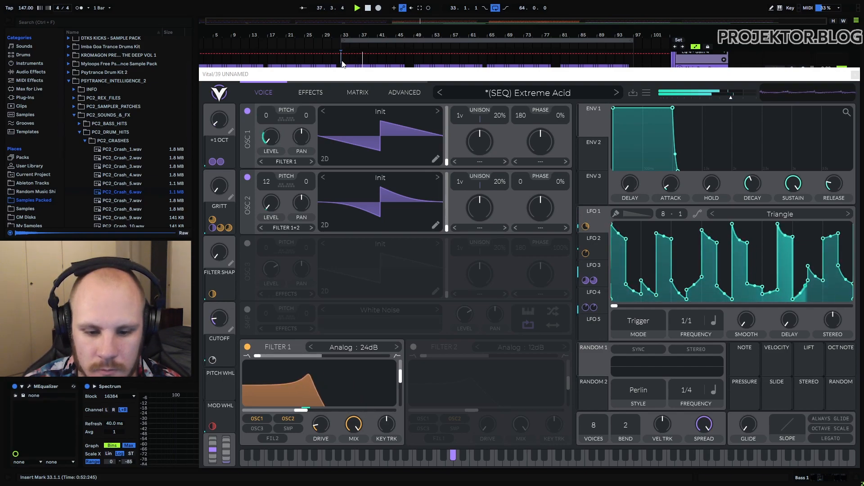
key(space)
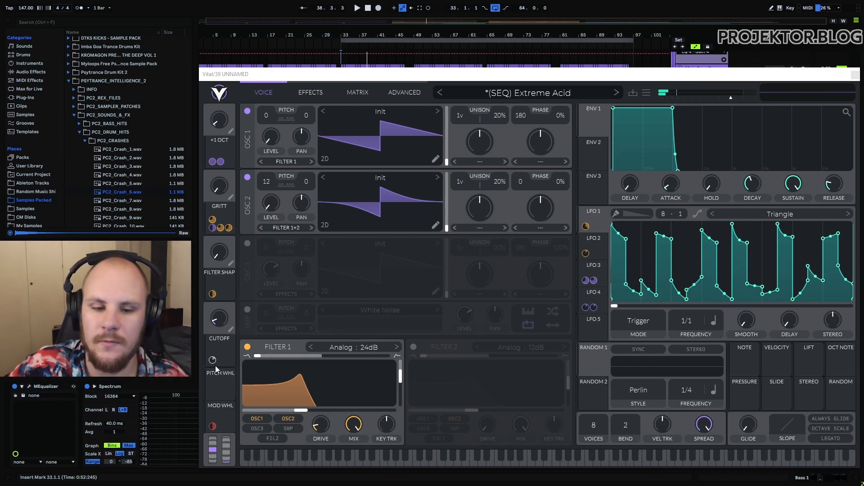
Reactivate the Cutoff macro's bypassed modulation of the Filter 1 cutoff
right_click(213, 360)
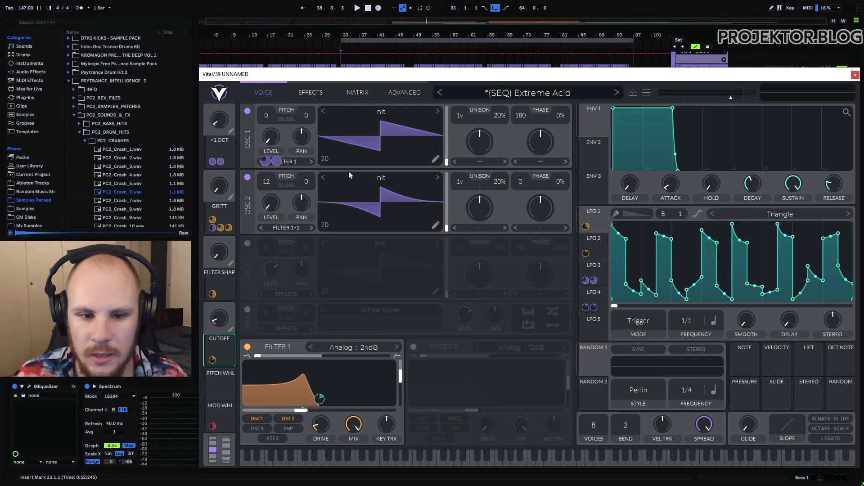
Examine the levels and pitch of both oscillators, plus OSC 2's waveform in the wavetable editor and its phase setting
mouse_move(273, 206)
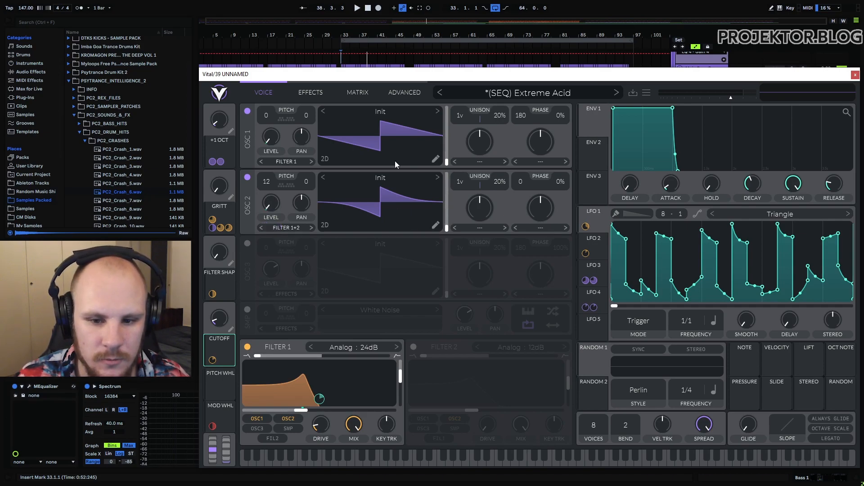
mouse_move(272, 131)
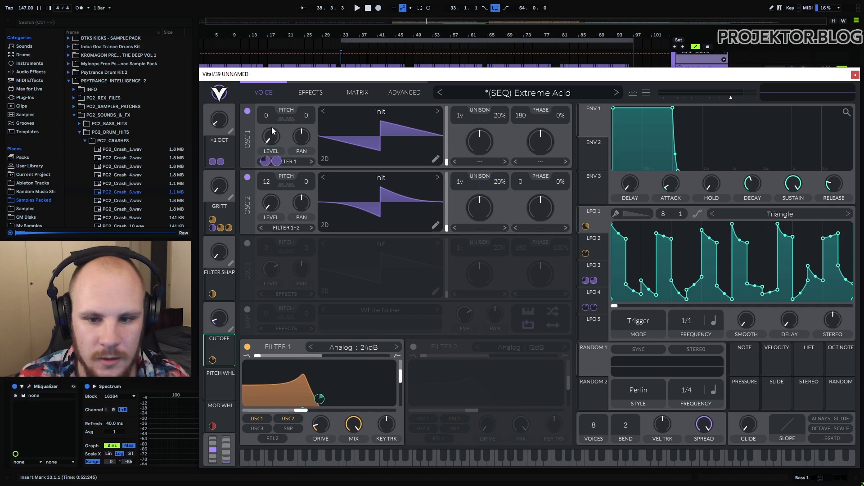
mouse_move(268, 185)
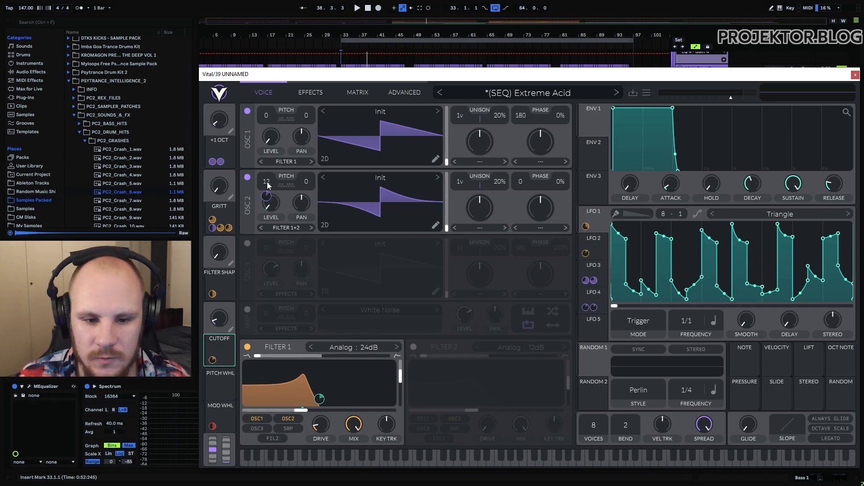
click(435, 225)
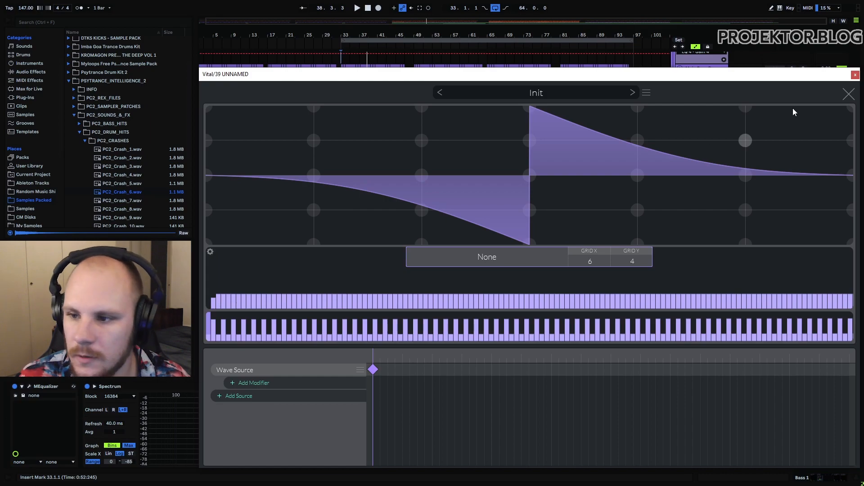
click(849, 95)
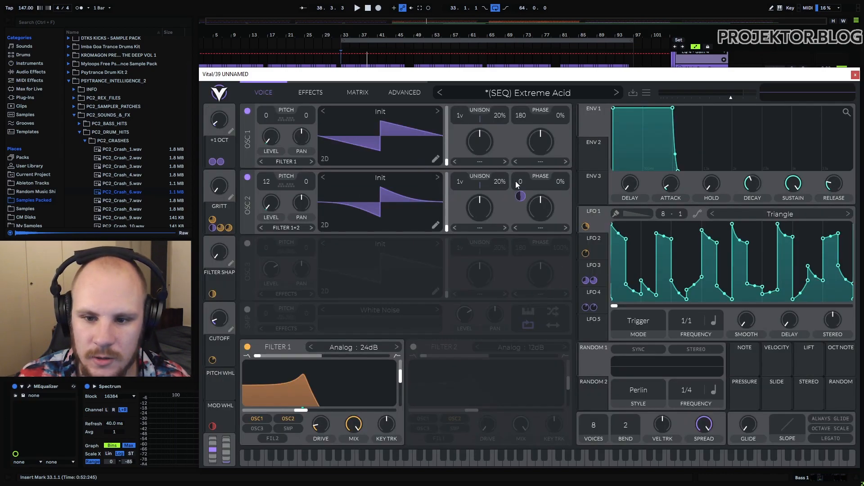
mouse_move(522, 198)
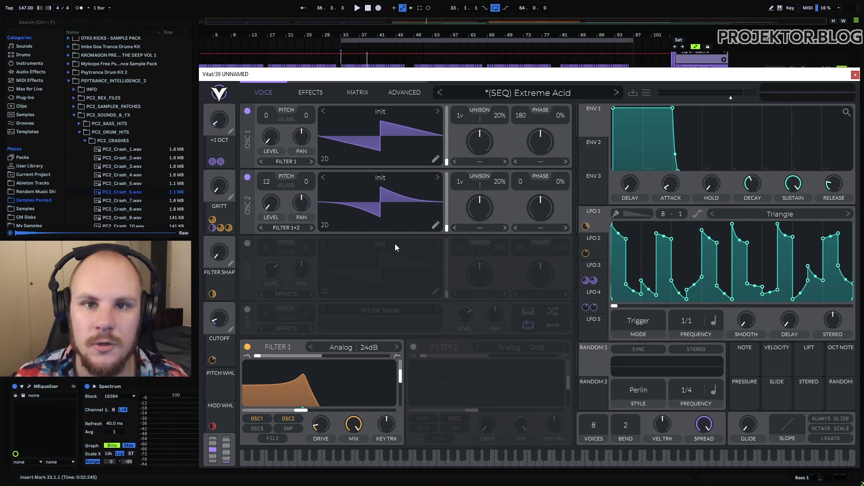
Display LFO 3, raise the +1 OCT macro to maximum, and check LFO 3's modulation of both oscillator levels
click(596, 274)
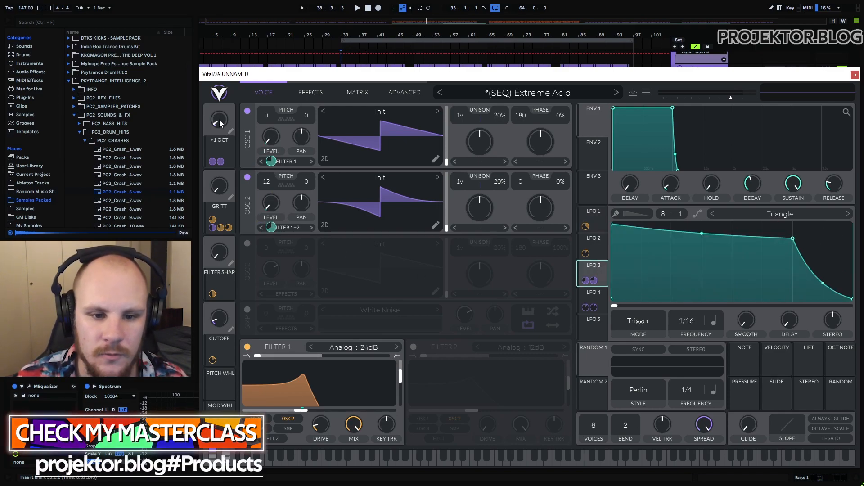
drag(220, 120, 218, 129)
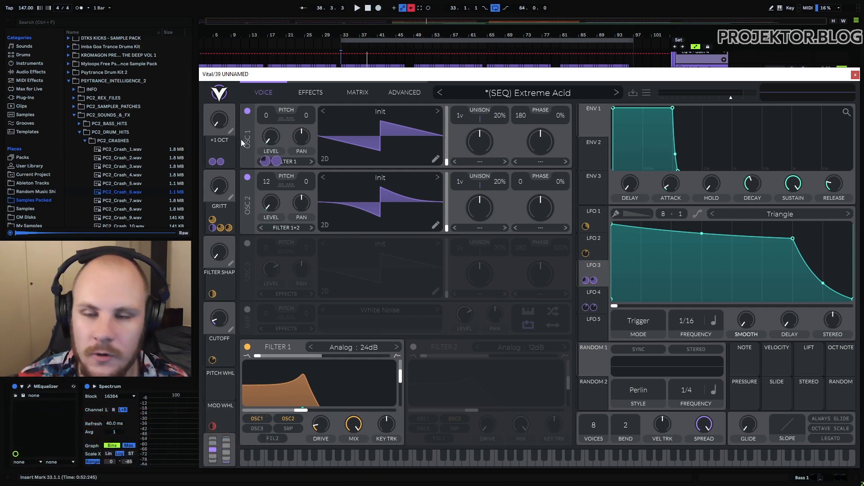
drag(219, 121, 228, 87)
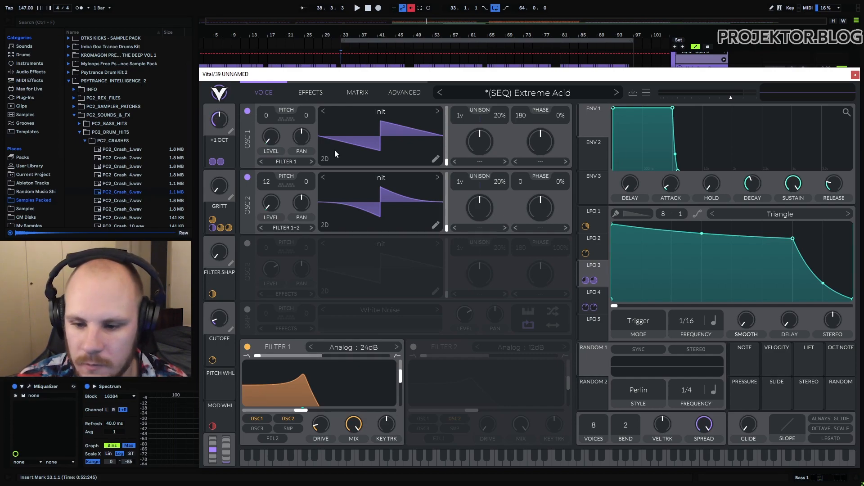
mouse_move(587, 283)
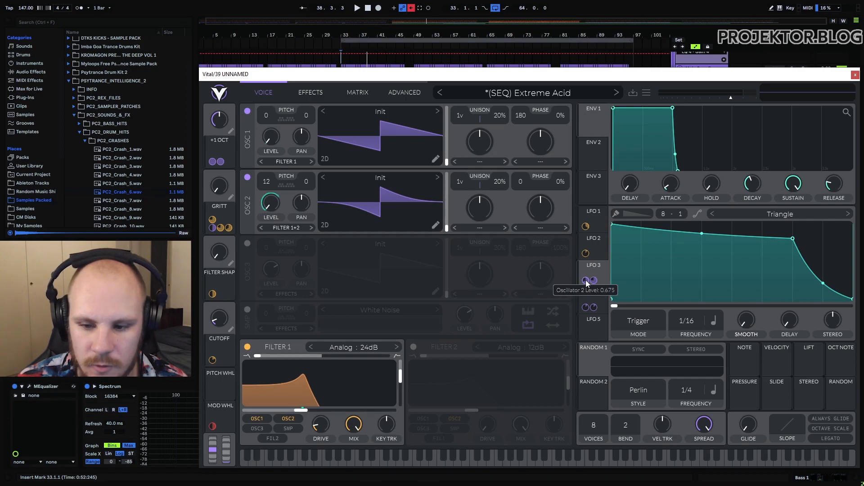
drag(591, 280, 637, 276)
mouse_move(596, 280)
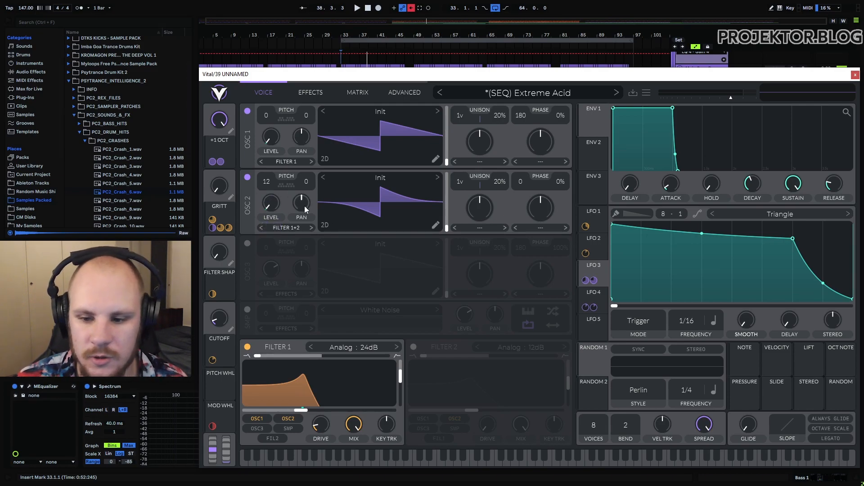
Play the lead from bar 33 and sweep the +1 OCT macro back down to zero
click(342, 62)
key(space)
drag(220, 120, 221, 227)
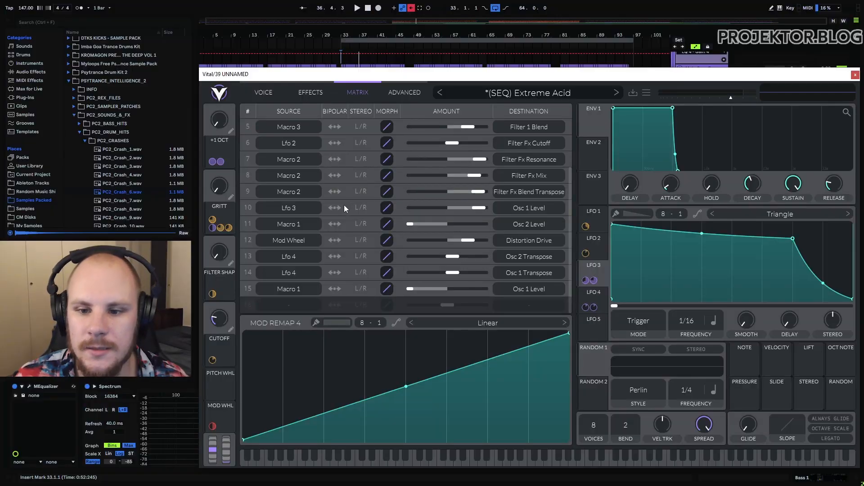
Find Macro 1's modulation of the Osc 2 Level in the modulation matrix and show its remap curve
scroll(373, 220, up, 3)
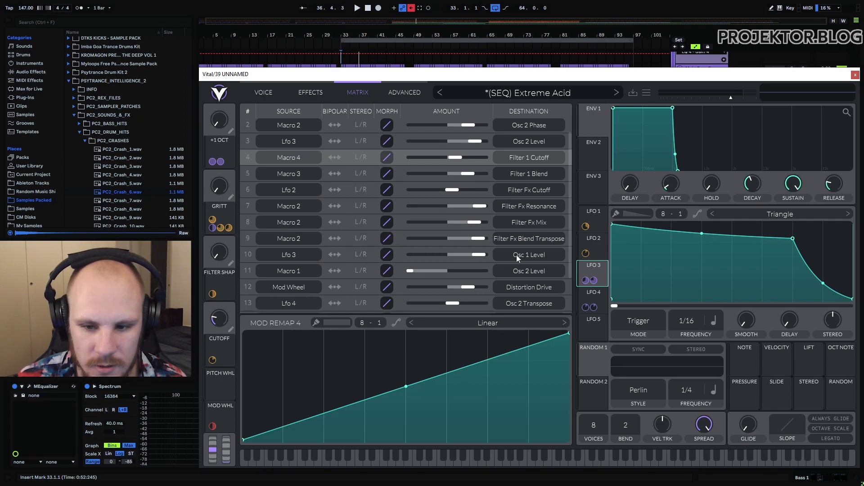
scroll(397, 232, up, 1)
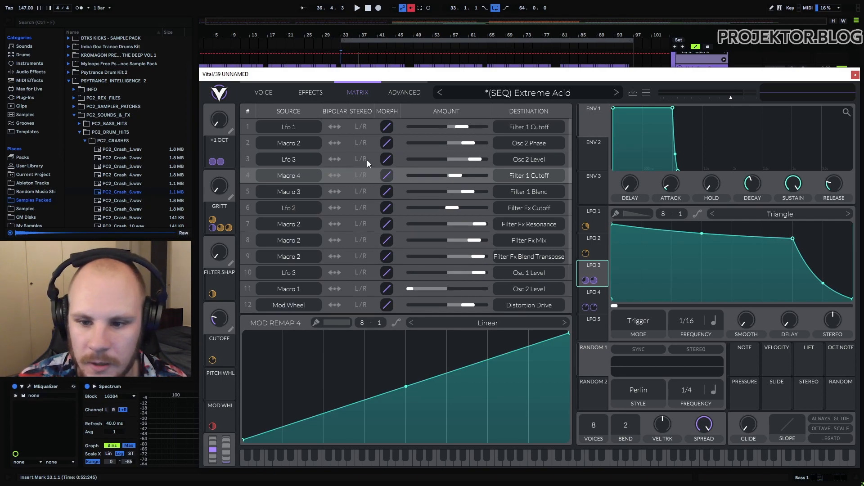
scroll(396, 167, down, 4)
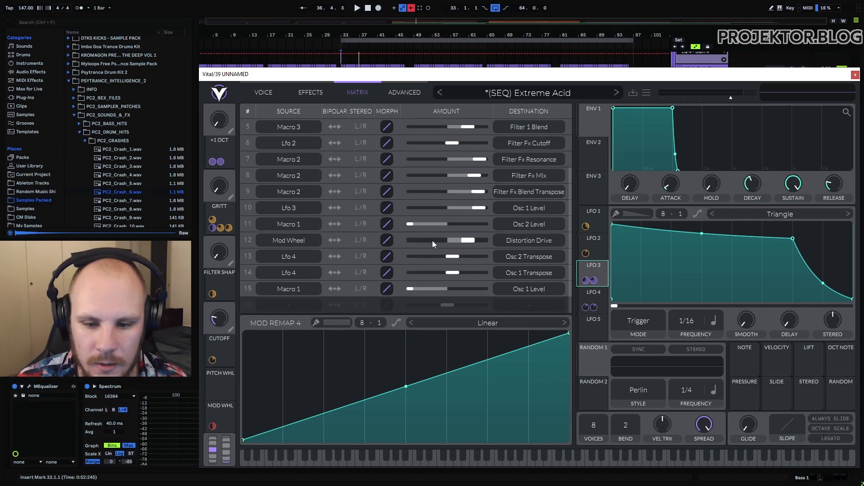
click(411, 225)
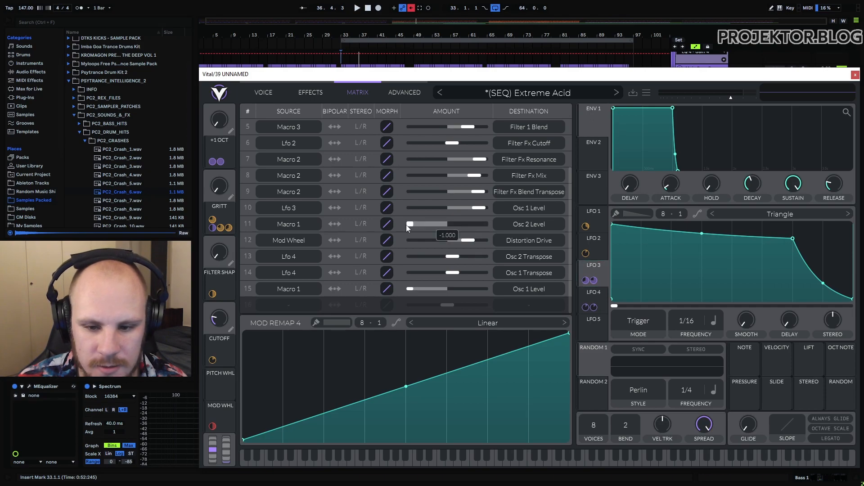
click(375, 221)
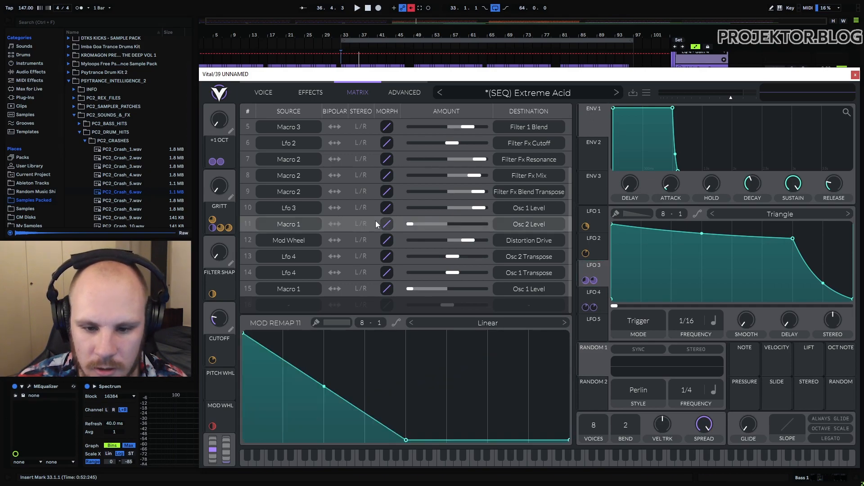
Compare the oscillator levels with the remap curves of Macro 1's modulations of Osc 2 Level and Osc 1 Level
click(268, 94)
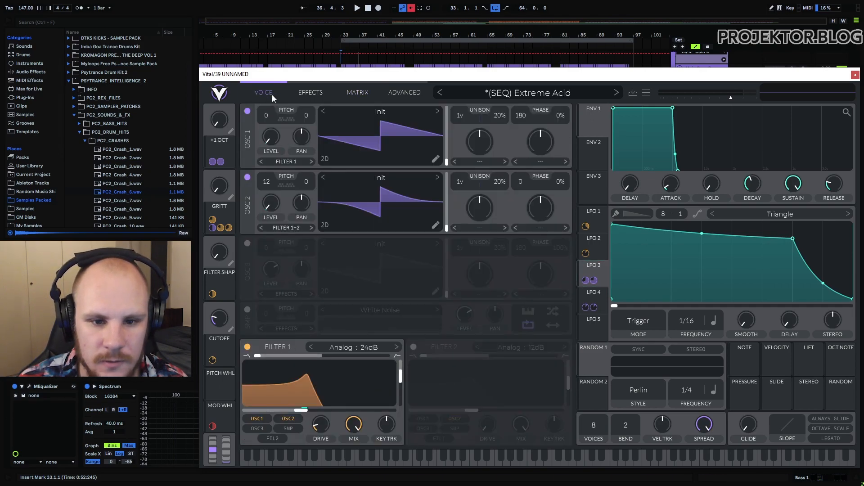
click(342, 95)
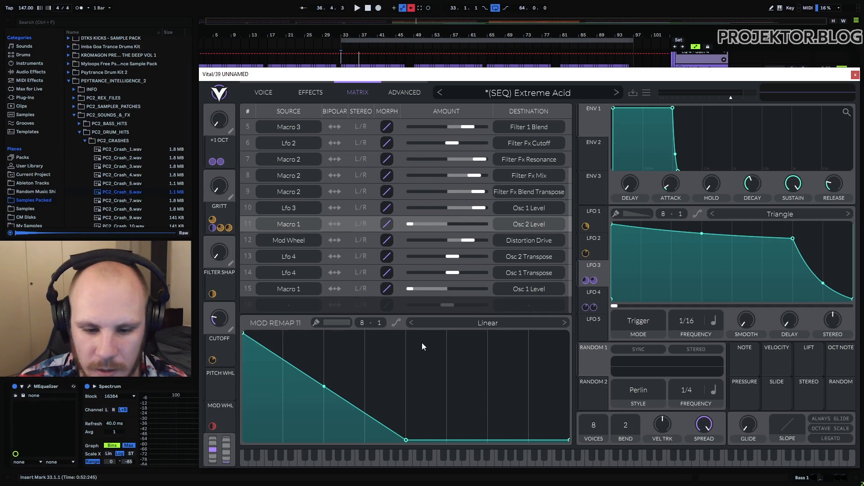
click(264, 93)
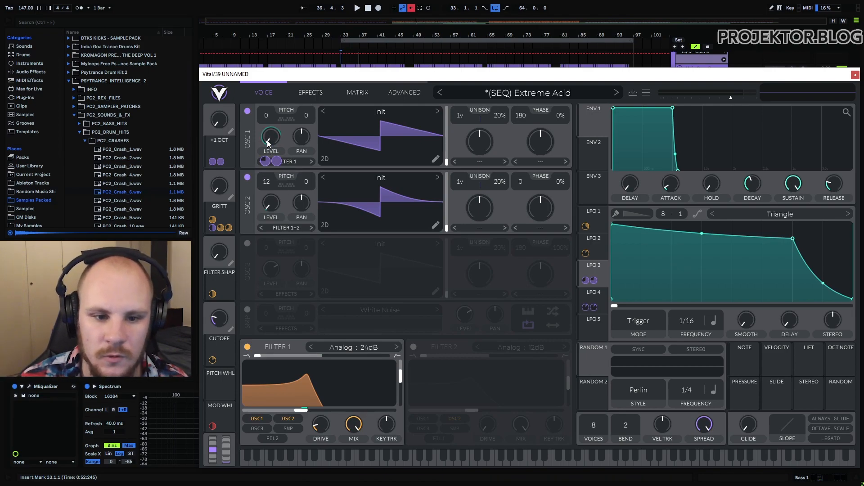
click(358, 93)
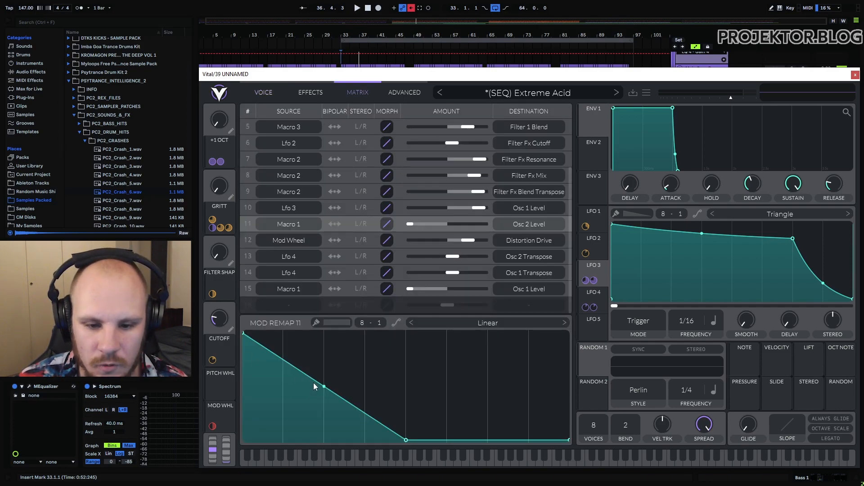
drag(244, 336, 234, 316)
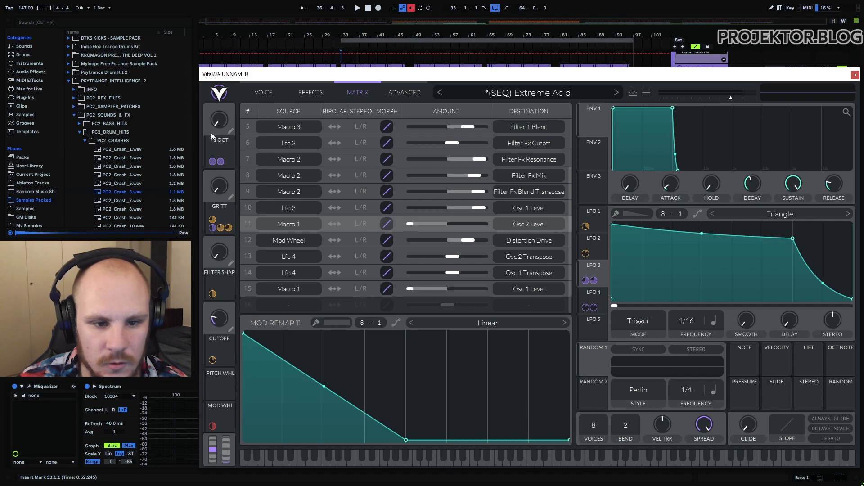
mouse_move(224, 116)
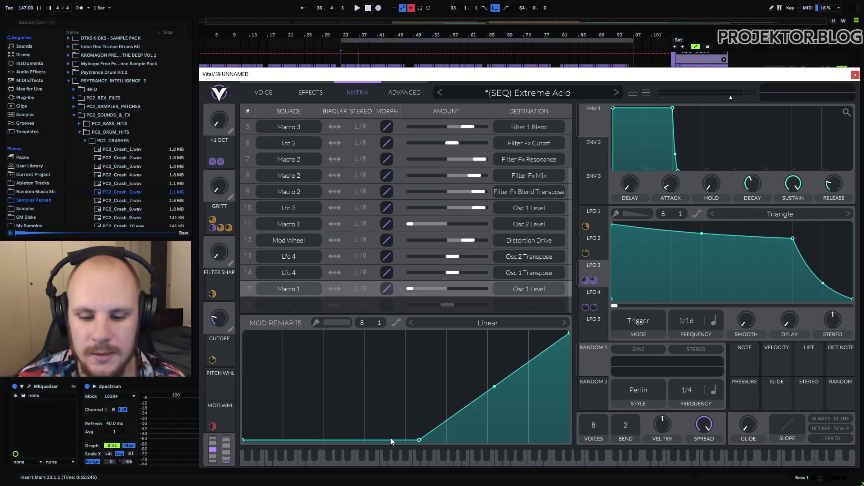
Move the bend point of Macro 1's Osc 1 Level remap curve to the midpoint and sweep the +1 OCT macro to check it
drag(218, 120, 244, 28)
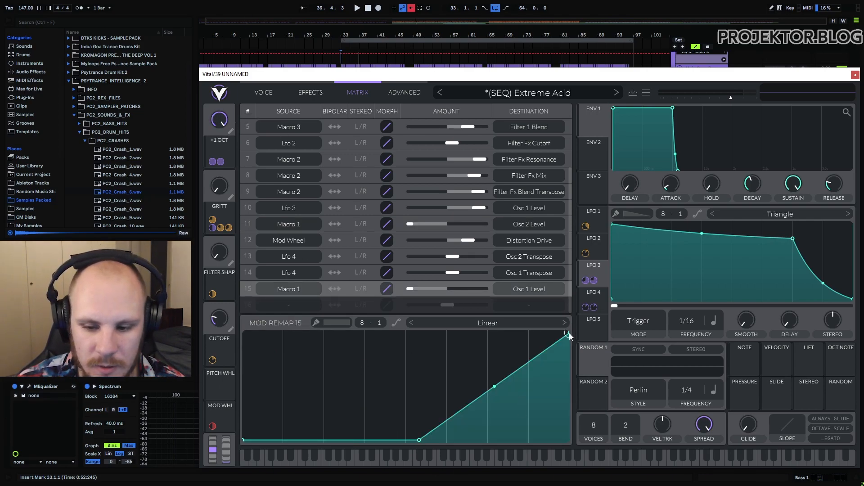
drag(569, 333, 573, 293)
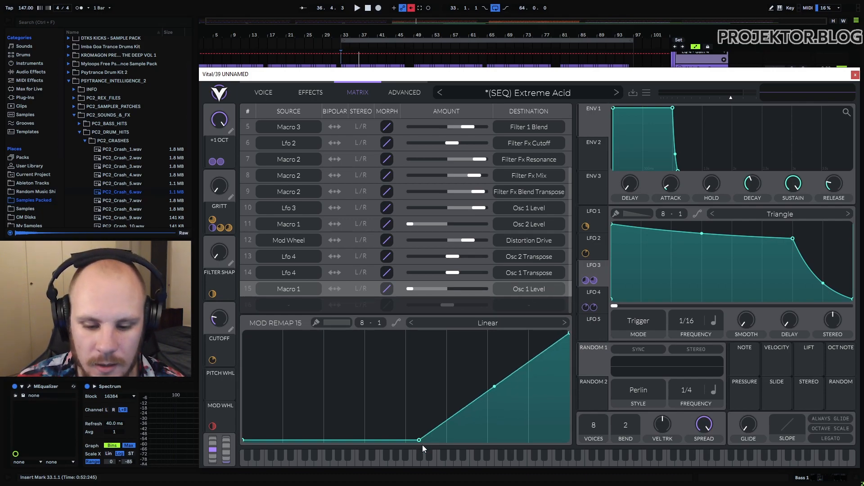
drag(420, 442, 407, 460)
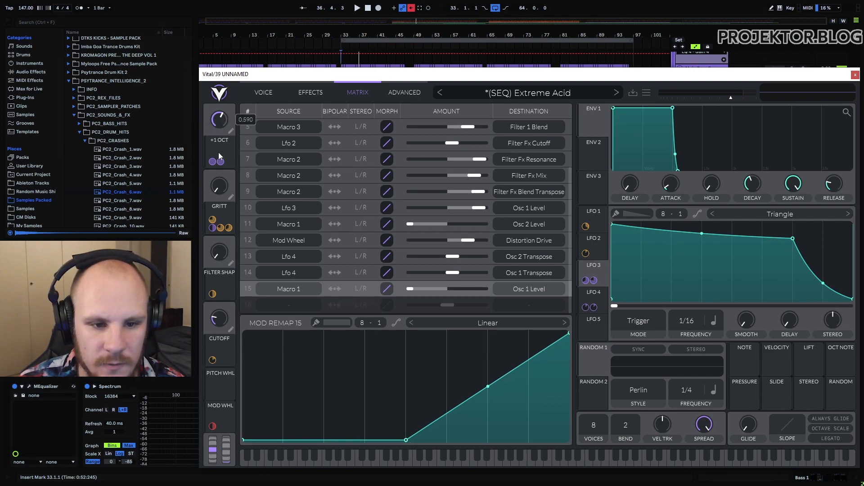
drag(218, 155, 218, 157)
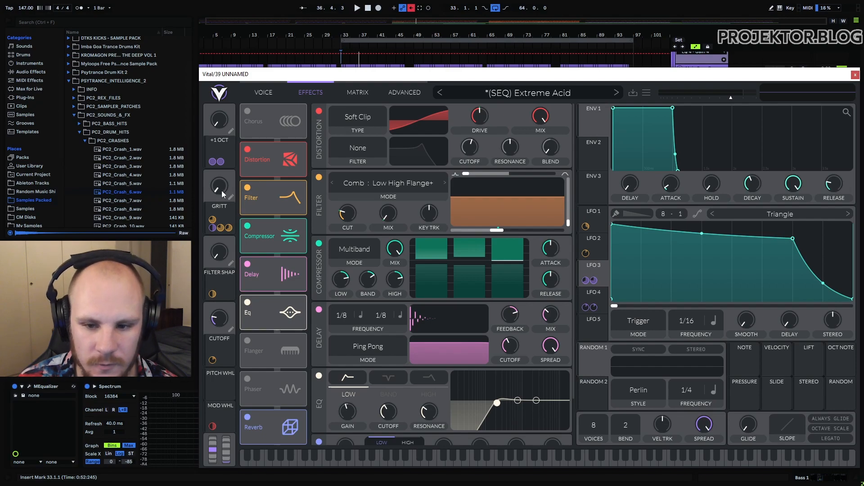
Turn the GRITT macro up to maximum and check its modulations of the comb filter effect
drag(222, 191, 347, 233)
mouse_move(214, 222)
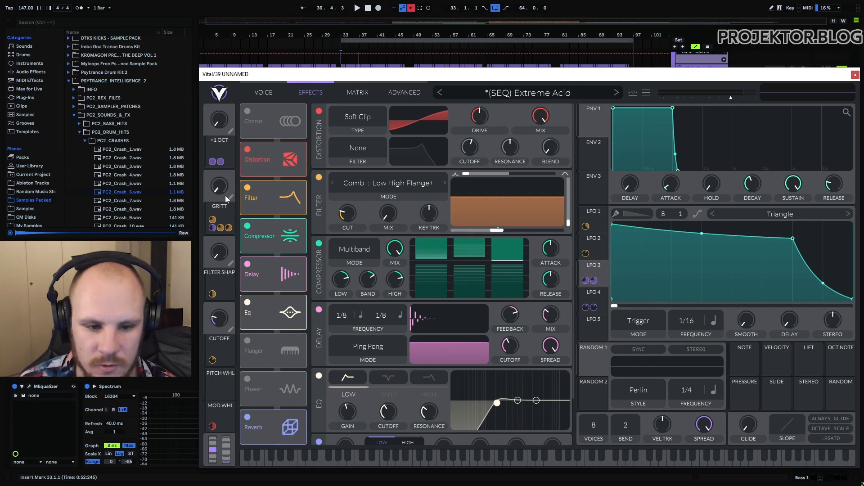
drag(225, 196, 233, 132)
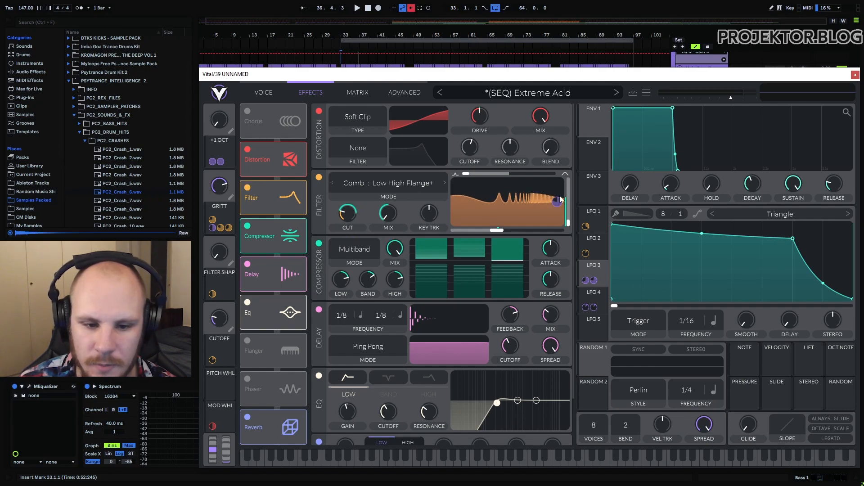
drag(222, 186, 244, 122)
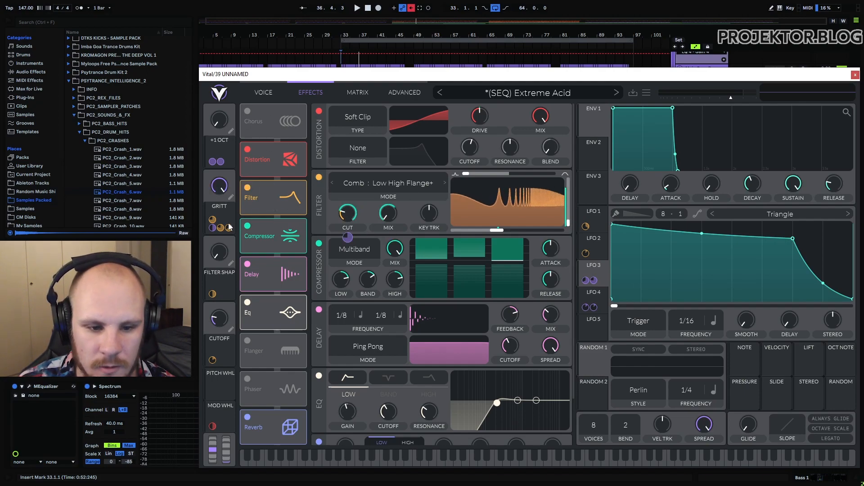
mouse_move(213, 220)
mouse_down()
mouse_move(212, 238)
mouse_move(212, 222)
mouse_up()
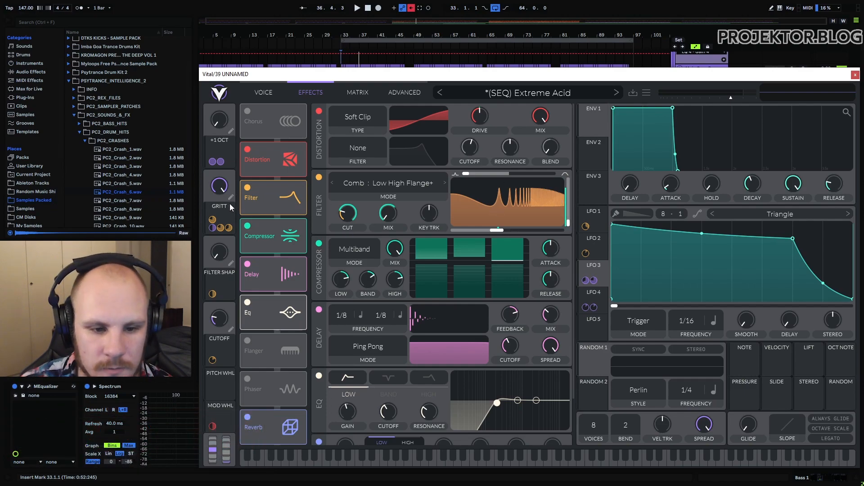
mouse_move(229, 227)
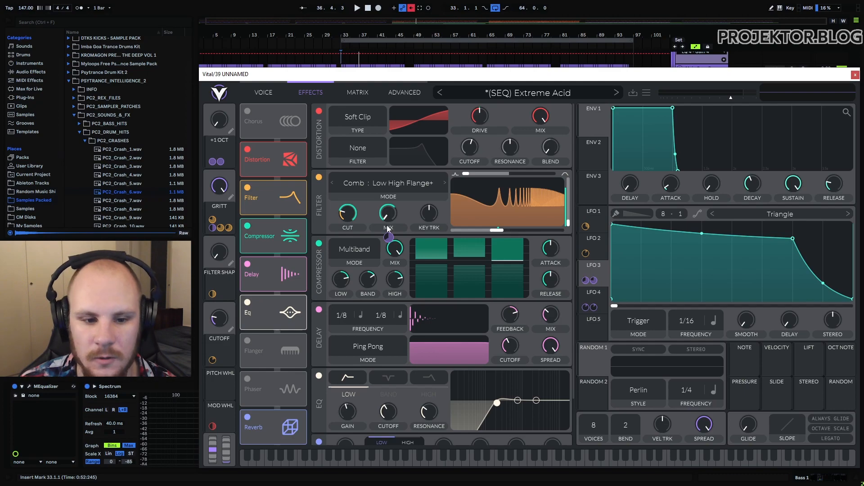
Return to the oscillator view and set the +1 OCT macro to 0.750
click(265, 93)
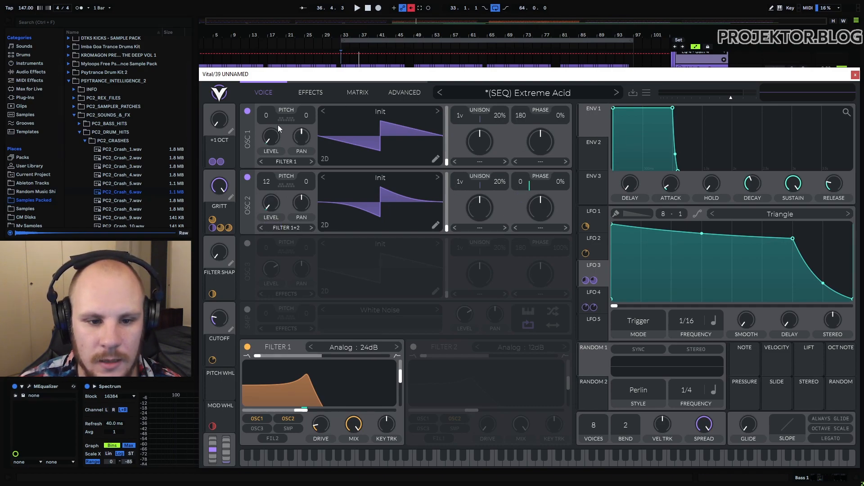
drag(220, 122, 243, 77)
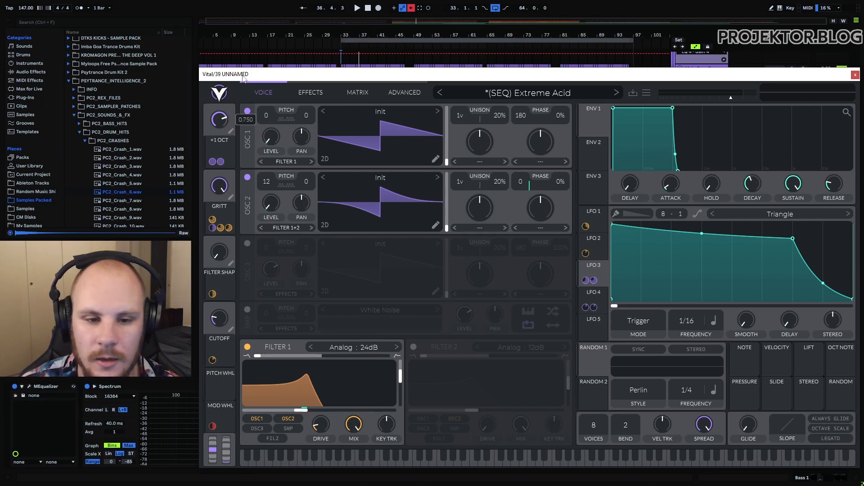
Return the +1 OCT and GRITT macros to zero and check the FILTER SHAPE macro's modulation of Filter 1
drag(243, 77, 238, 143)
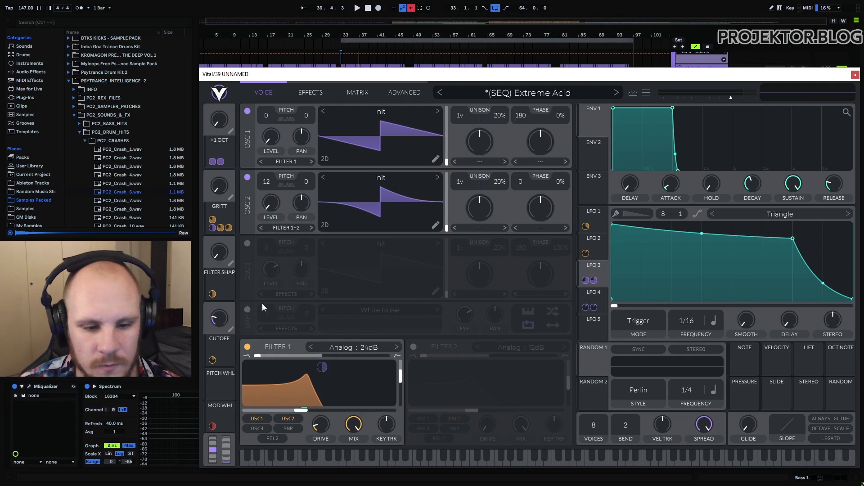
drag(221, 252, 252, 306)
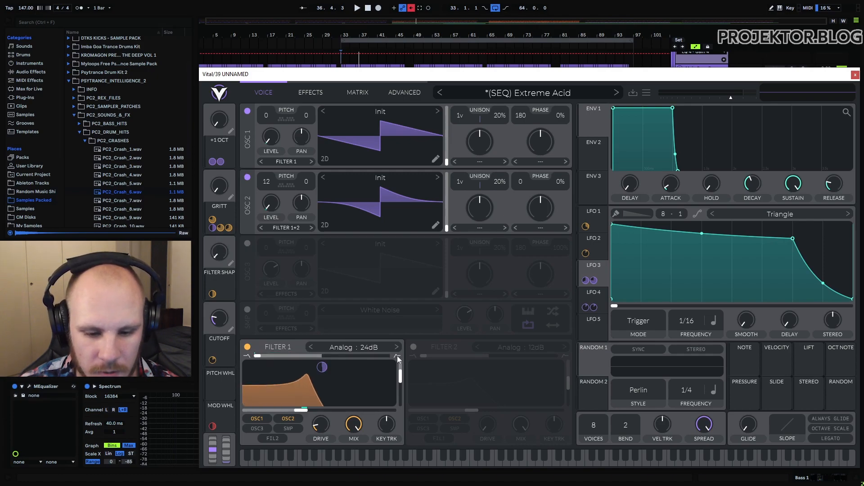
drag(225, 252, 219, 378)
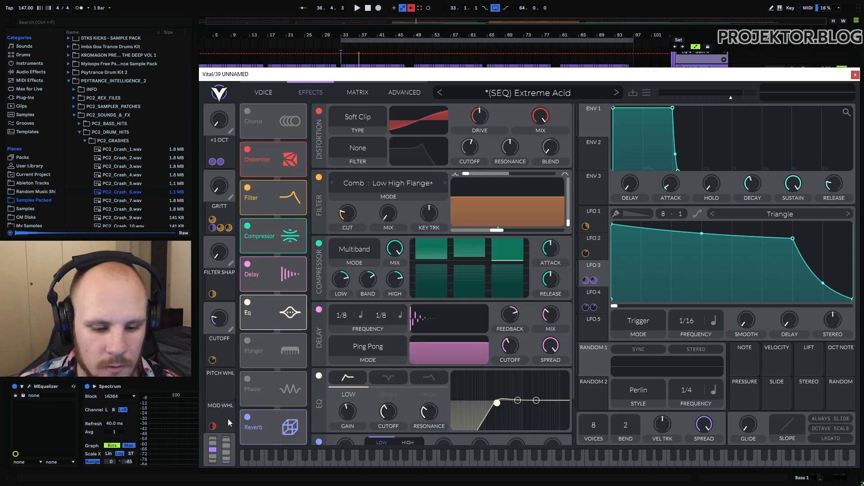
Check the mod wheel's modulation of the distortion drive in the effects view, and close the Vital window
click(310, 92)
mouse_move(479, 140)
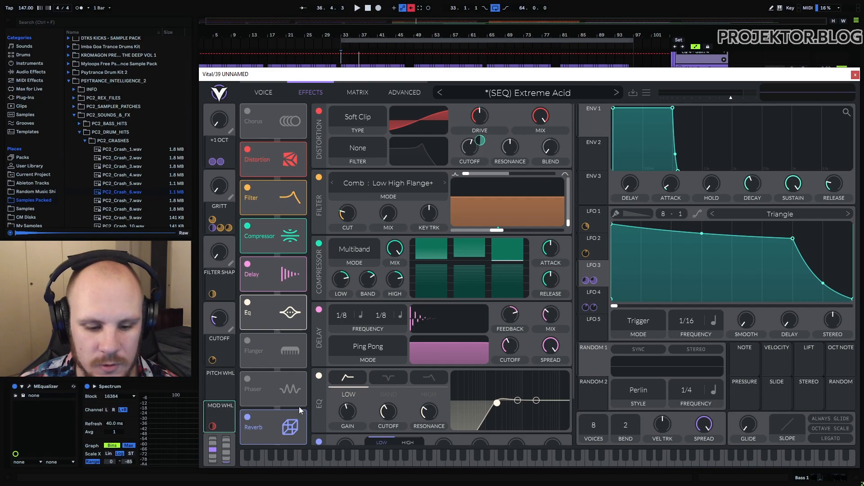
drag(226, 453, 243, 436)
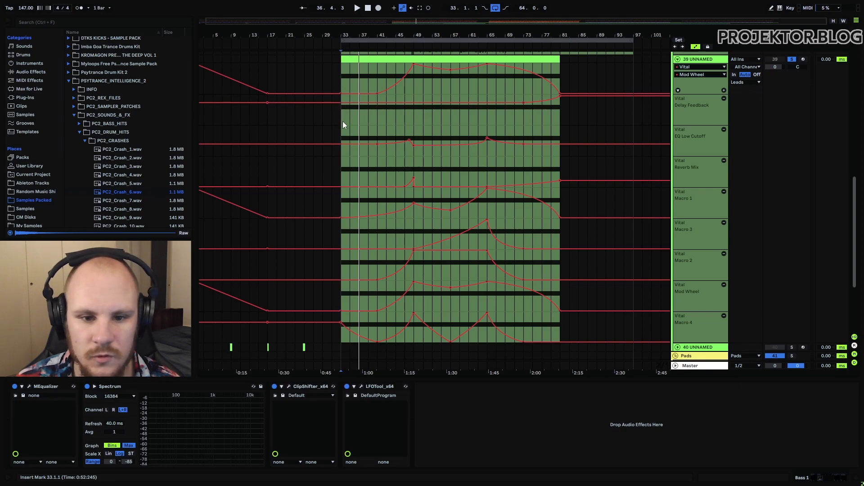
Examine the Delay Feedback, EQ Low Cutoff and Reverb Mix automation of the Vital lead across bars 33 to 81
drag(342, 121, 559, 184)
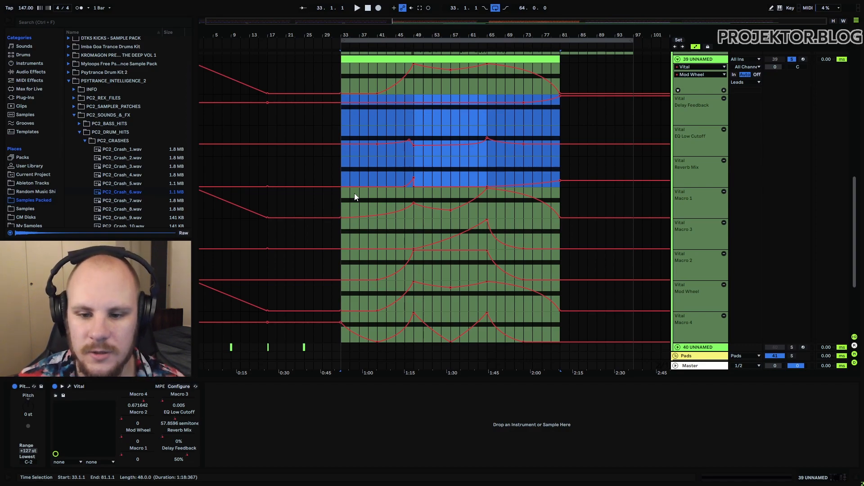
click(367, 162)
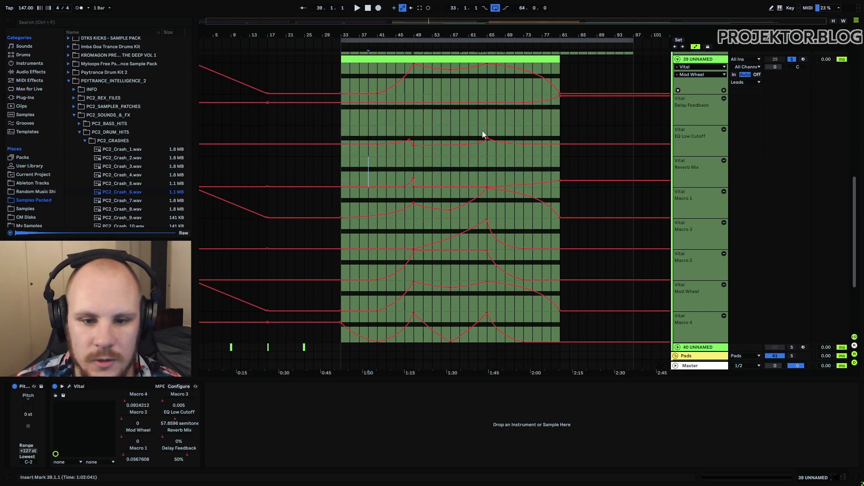
drag(342, 114, 568, 126)
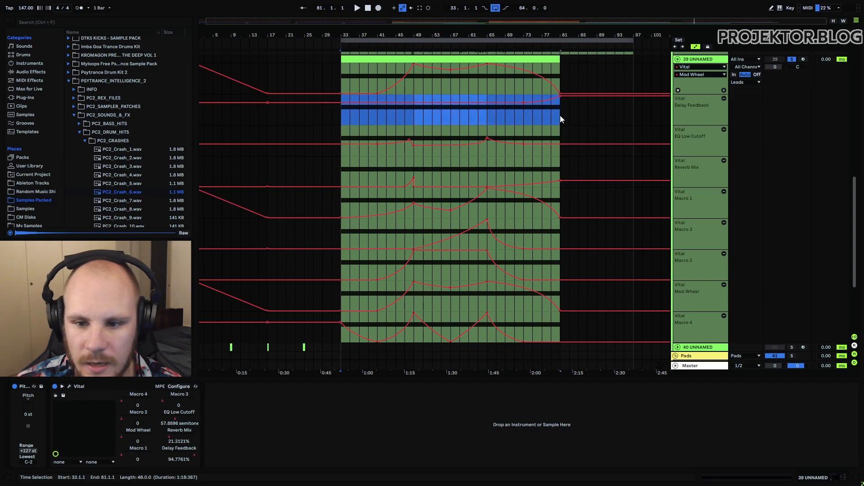
click(560, 115)
drag(379, 150, 411, 150)
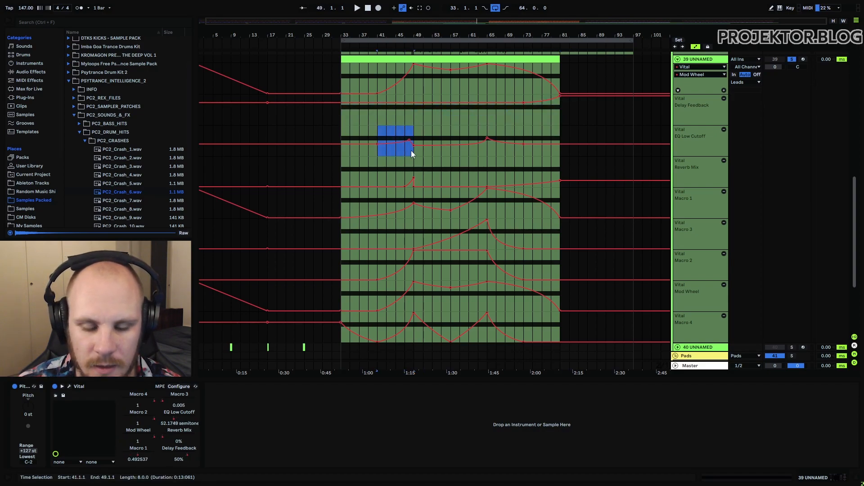
drag(478, 153, 523, 152)
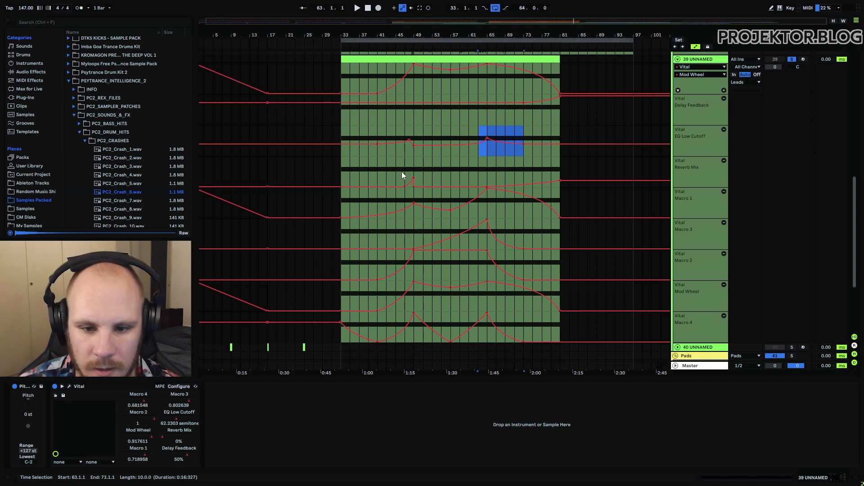
drag(402, 172, 411, 172)
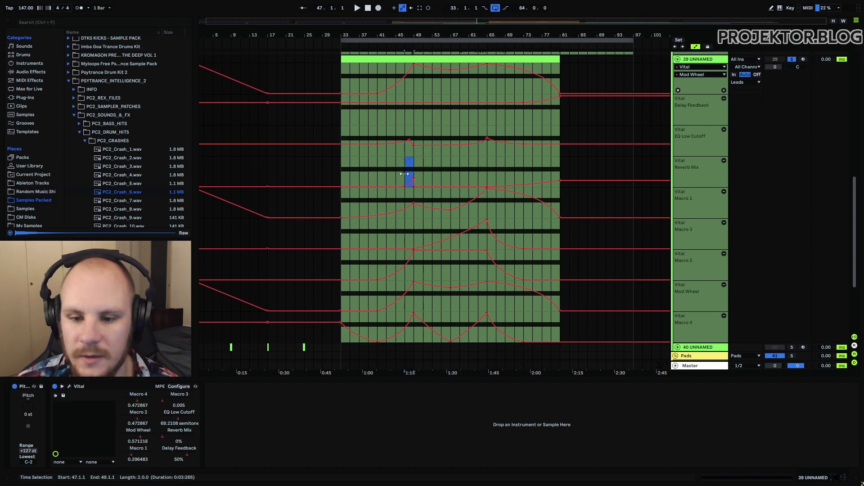
Highlight the macro and mod wheel automation from bar 33 to 81, and compare Macro 1 over bars 49–65 with the drum and bass clips
drag(344, 201, 556, 325)
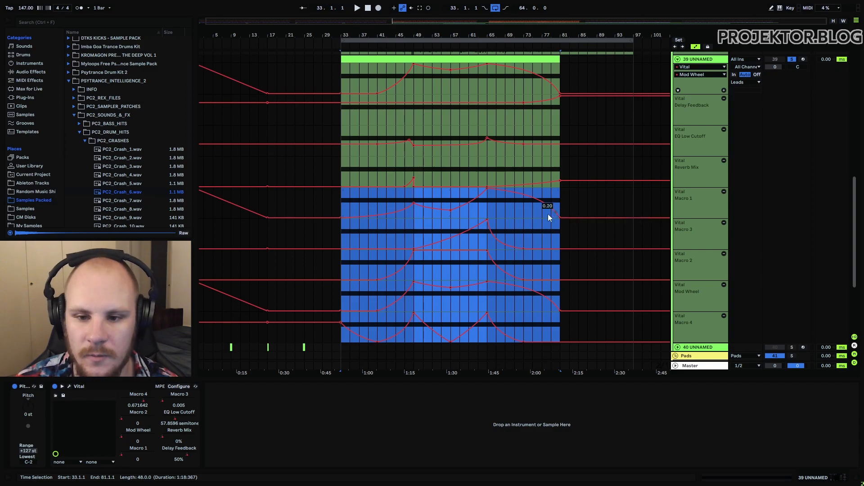
drag(348, 197, 485, 197)
scroll(509, 190, down, 1)
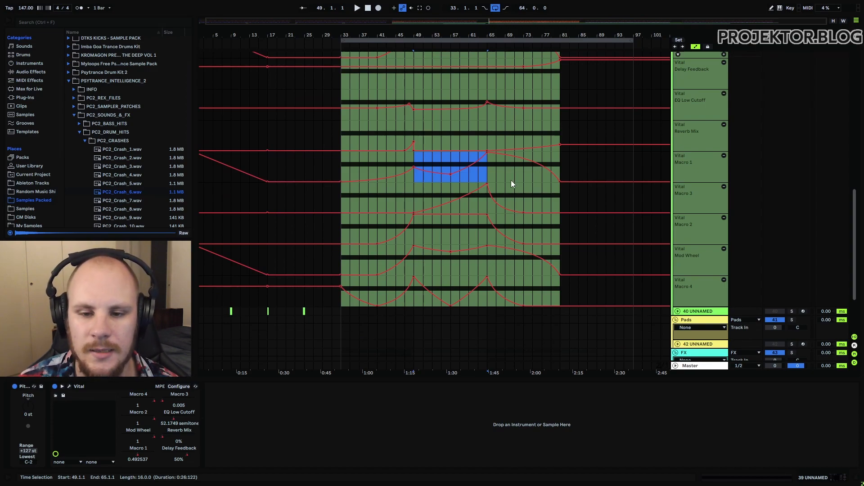
scroll(512, 180, up, 7)
scroll(511, 180, up, 3)
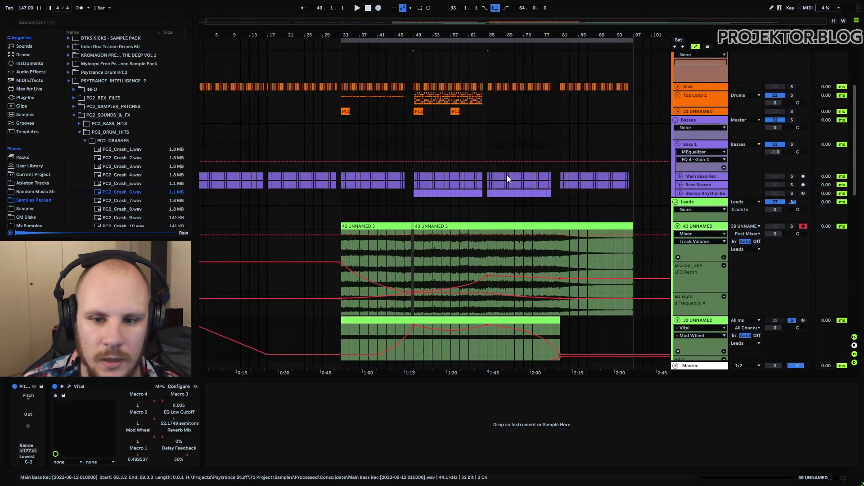
drag(421, 98, 485, 252)
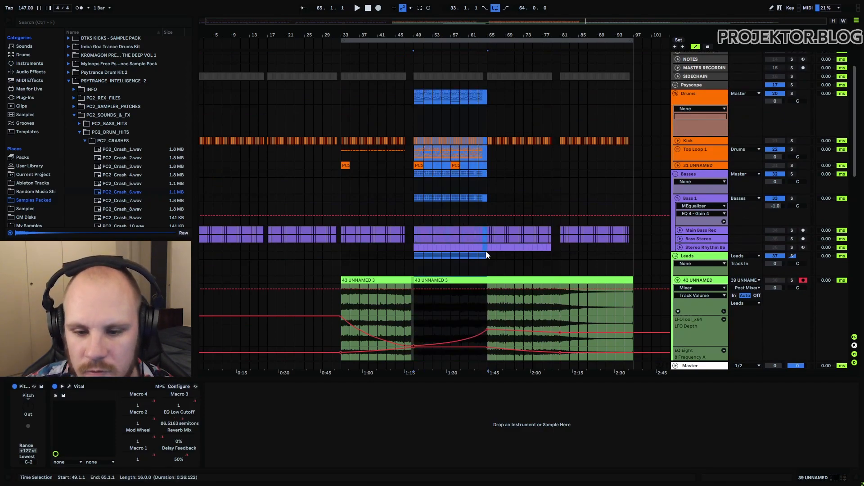
Examine the Macro 1 automation from bar 49, the Macro 3 automation from bar 49 to 81, and the Macro 4 curve
scroll(427, 120, down, 8)
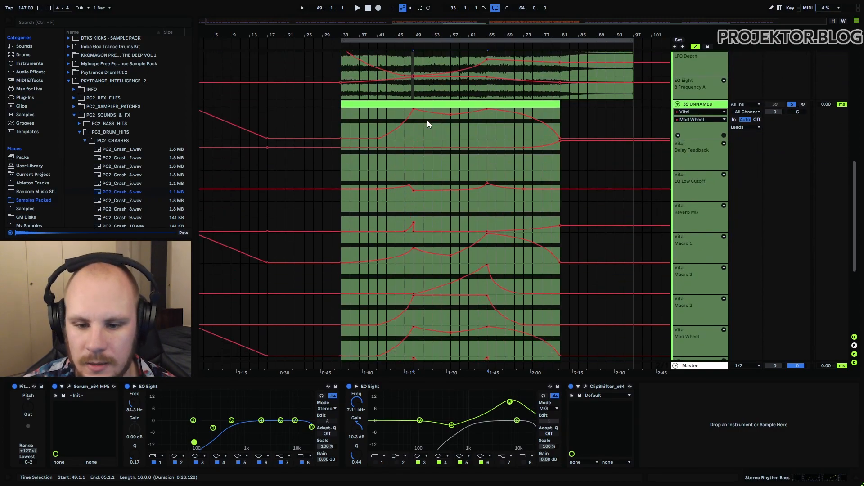
scroll(427, 120, down, 3)
drag(417, 189, 468, 185)
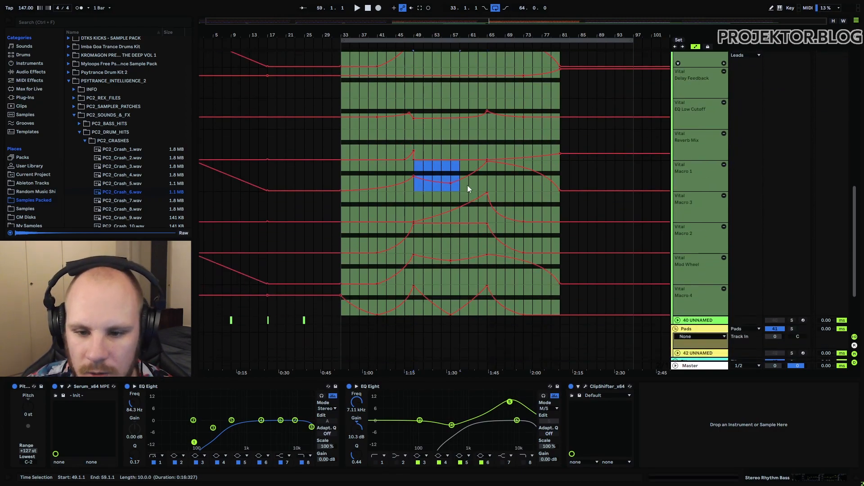
drag(414, 207, 489, 208)
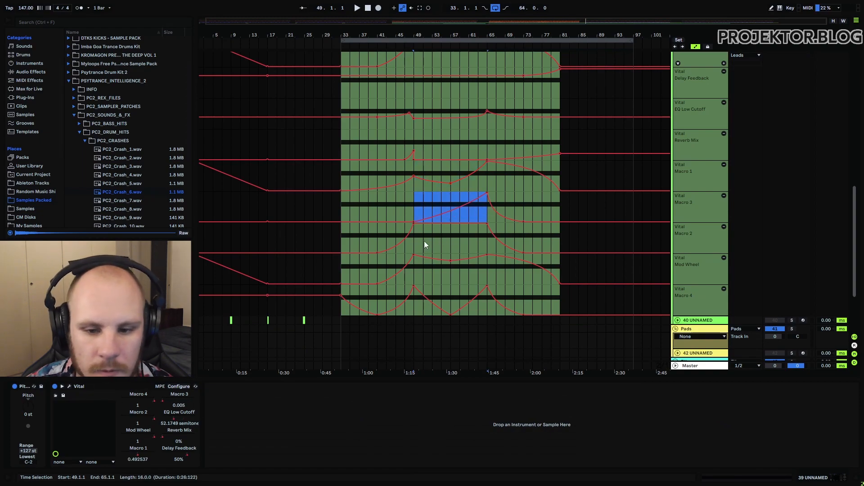
drag(417, 241, 557, 209)
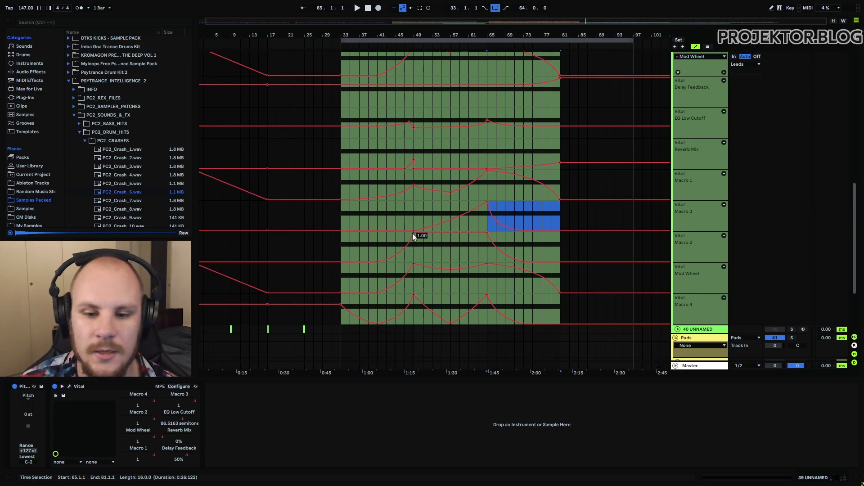
scroll(394, 196, down, 3)
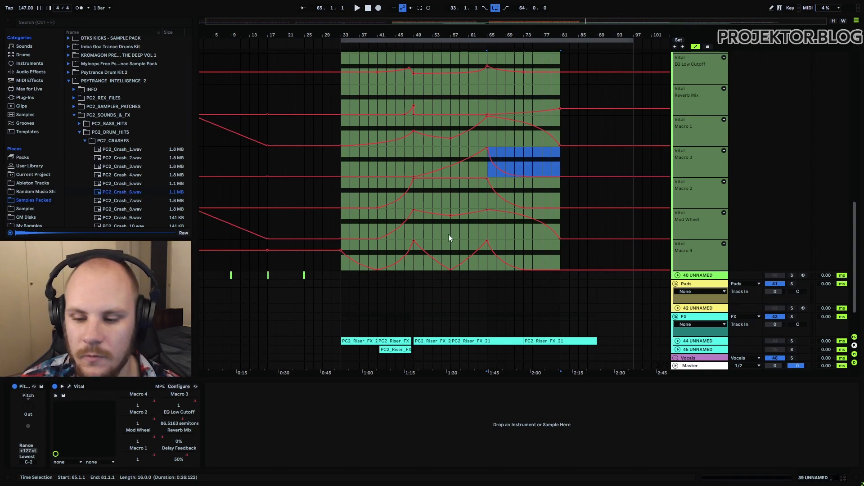
scroll(418, 213, down, 2)
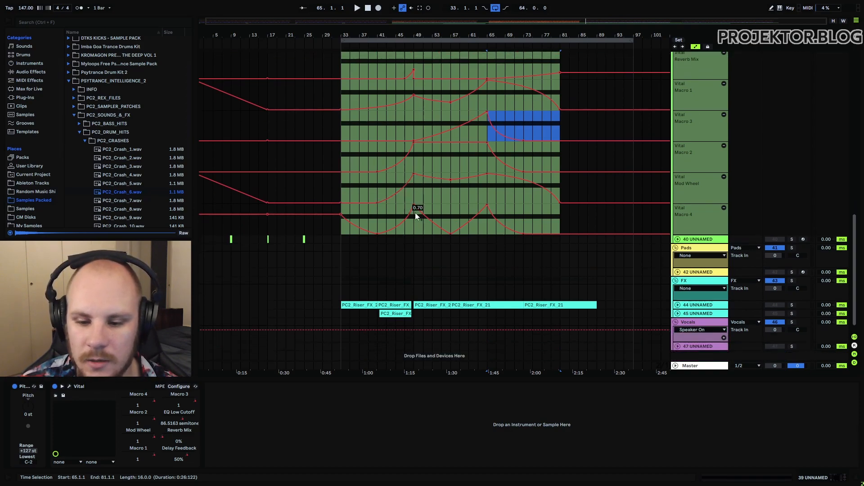
Unfold FX tracks 44 and 45 to examine the riser clips leading up to bar 49, and fold both tracks again
click(677, 305)
scroll(677, 305, down, 2)
click(677, 304)
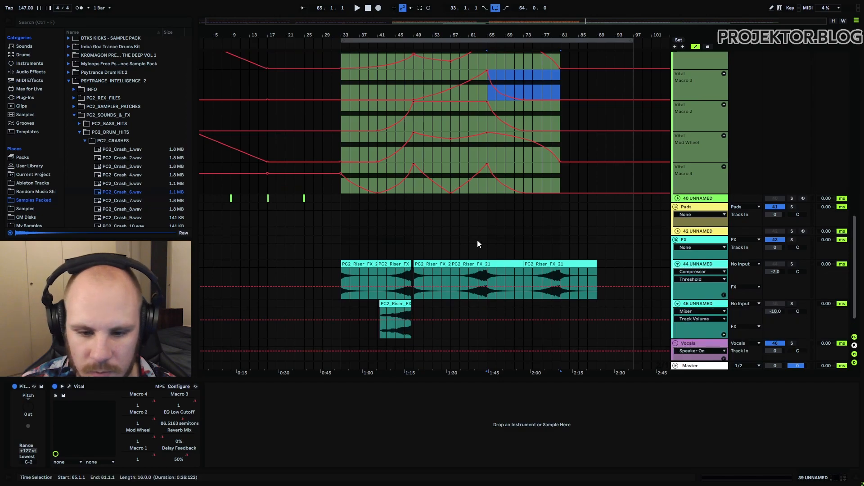
scroll(479, 245, down, 2)
drag(344, 242, 413, 244)
drag(379, 280, 411, 280)
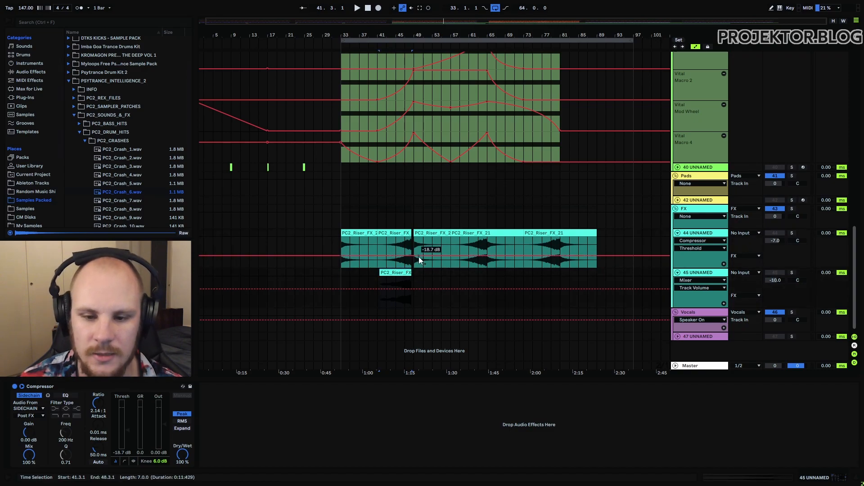
scroll(447, 217, up, 2)
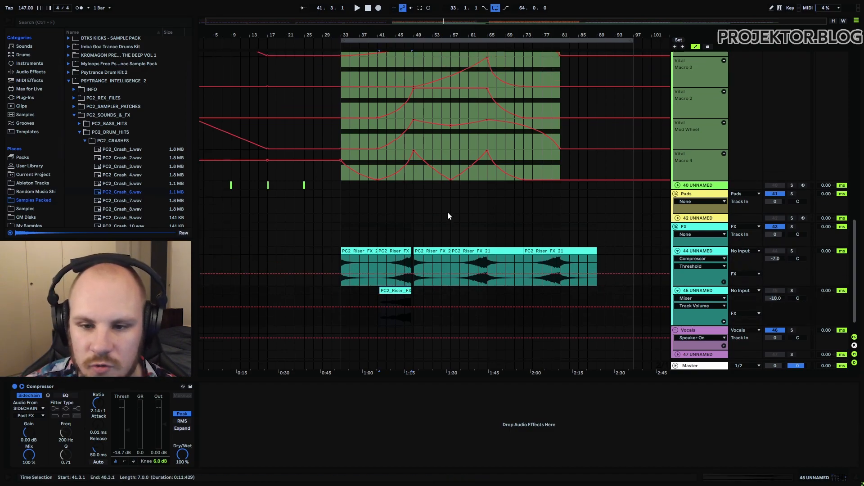
click(678, 252)
click(677, 260)
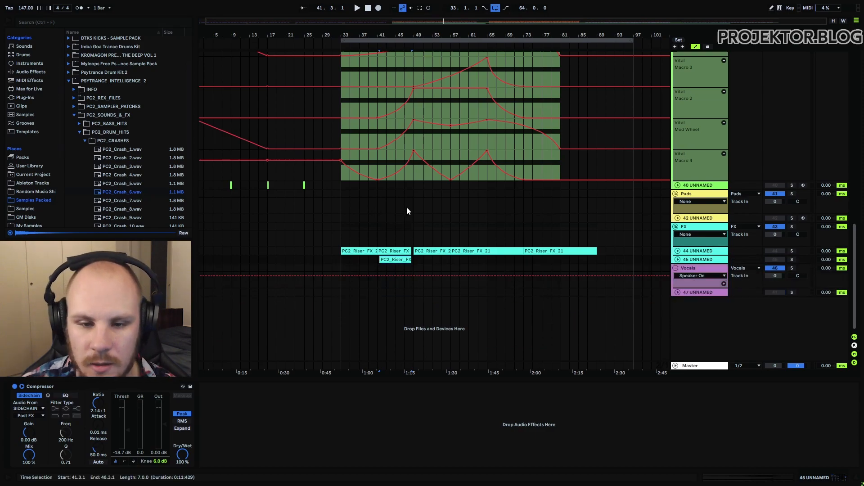
Examine the section changes in the drum and bass arrangement, marking bar 49 and bar 65 on the Kick track
drag(407, 35, 429, 37)
scroll(446, 158, up, 4)
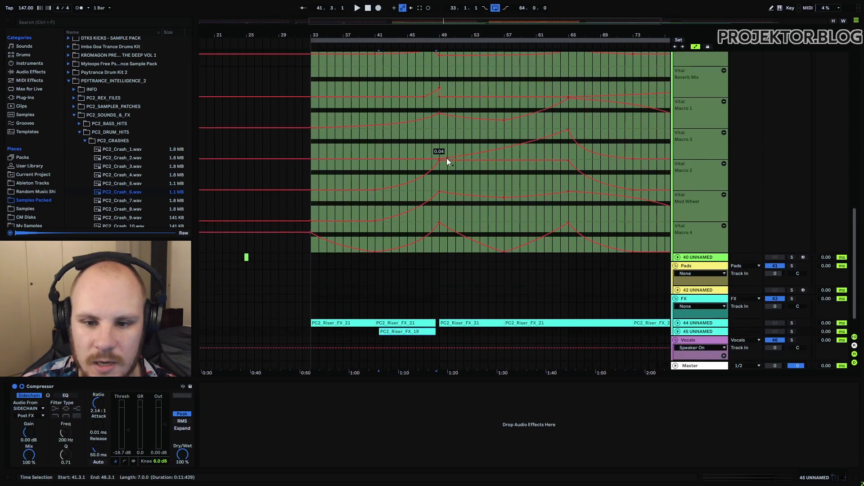
scroll(439, 145, up, 15)
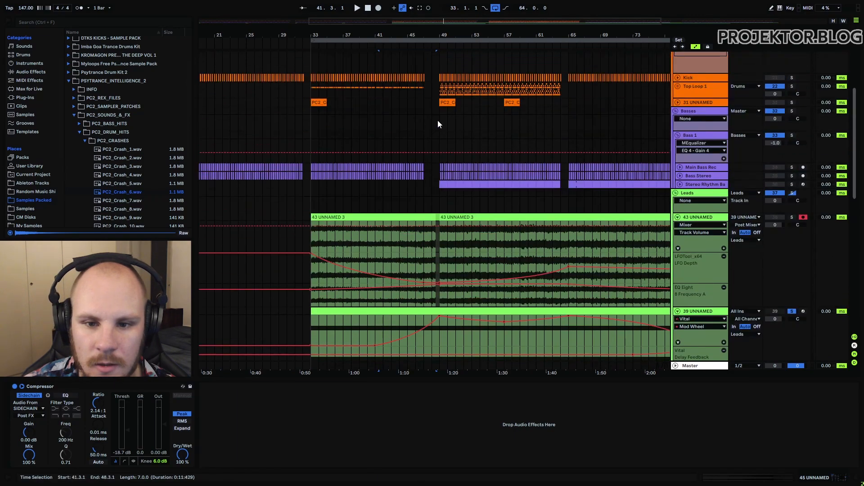
scroll(437, 114, up, 2)
click(440, 101)
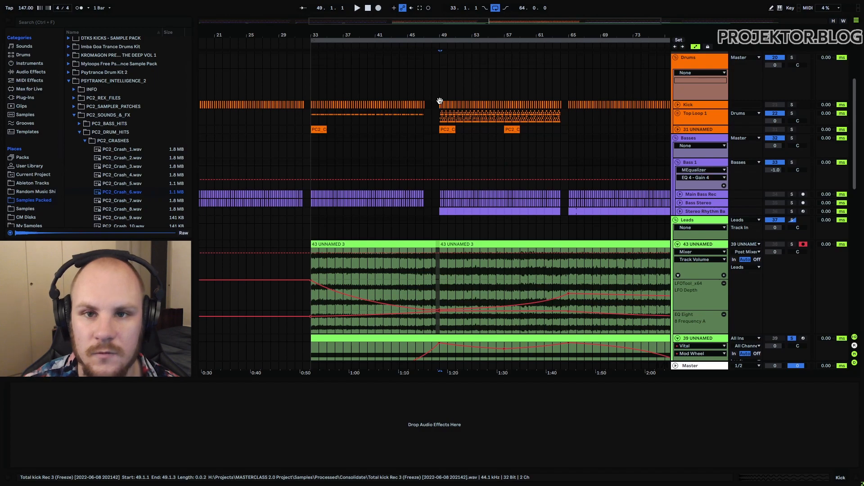
click(573, 109)
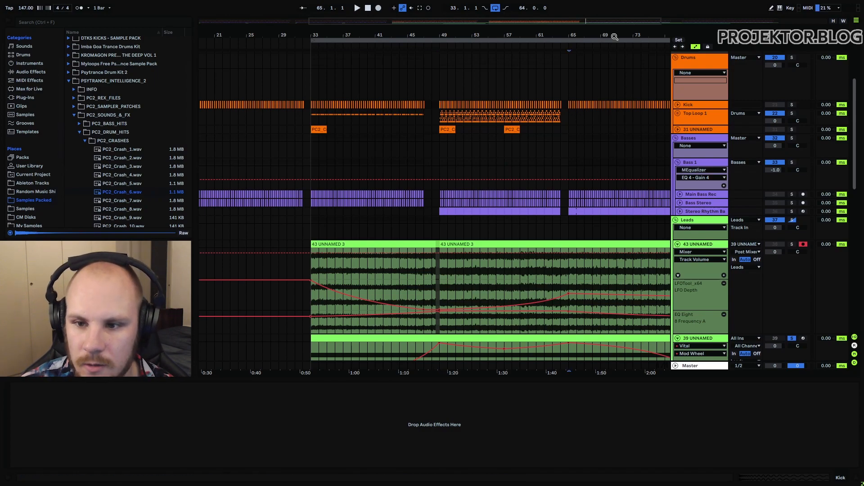
Locate the PC2_Crash_6 clip on track 31 and select its range from bar 57 to 59
scroll(574, 109, right, 4)
scroll(511, 105, right, 3)
click(521, 104)
scroll(474, 157, down, 3)
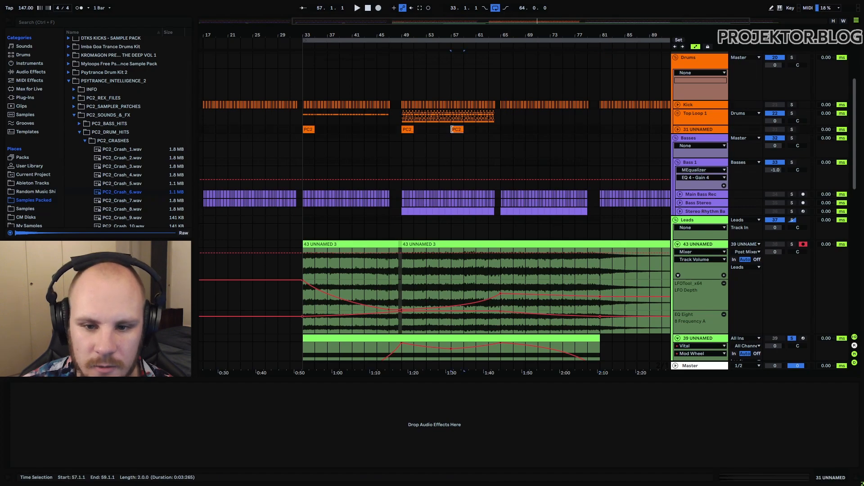
click(450, 129)
scroll(451, 129, up, 5)
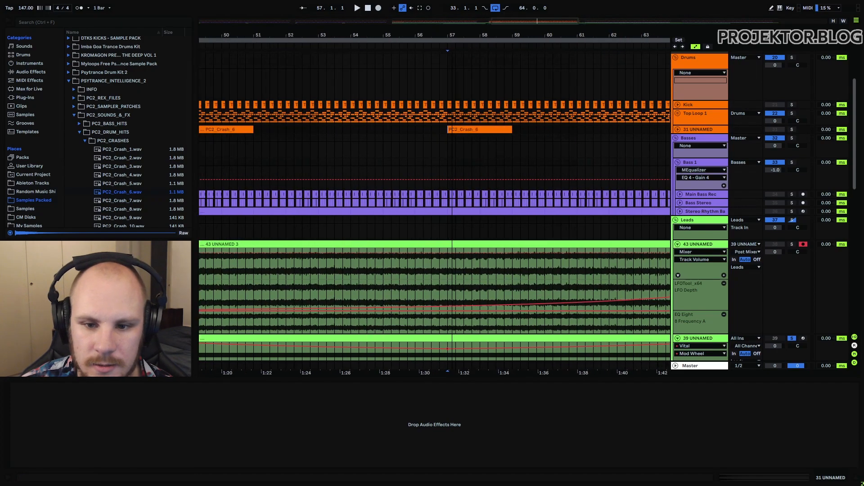
scroll(449, 127, down, 1)
drag(447, 128, 502, 129)
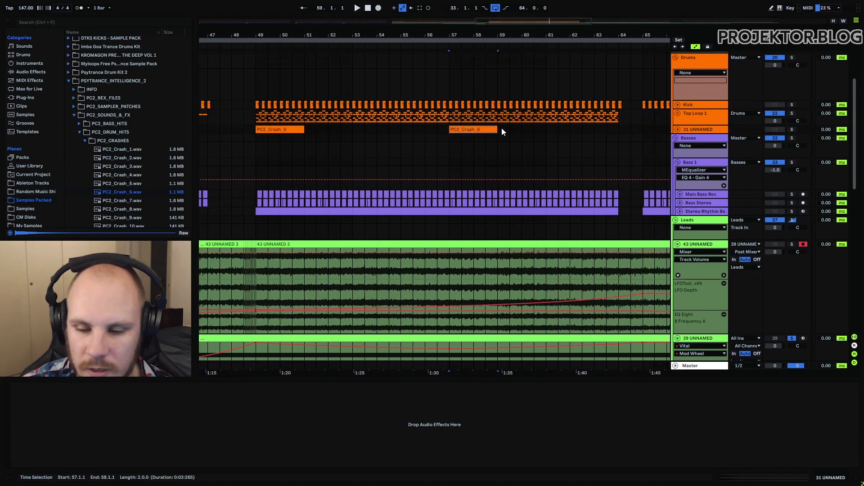
Unfold track 31, solo it to audition the crash from bar 57, and turn the solo off again
click(678, 130)
click(792, 129)
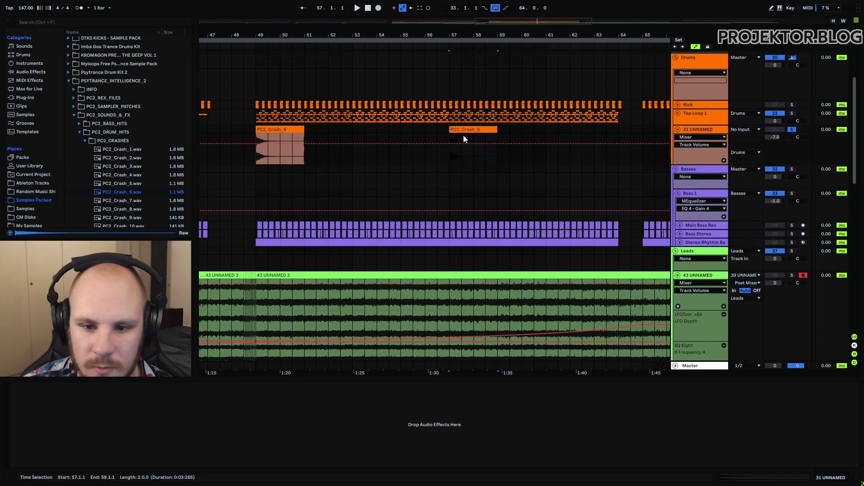
click(449, 134)
key(space)
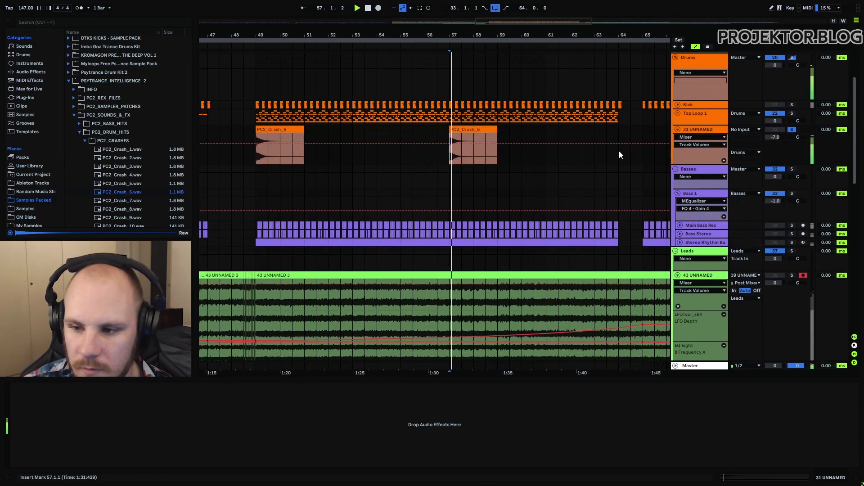
click(792, 130)
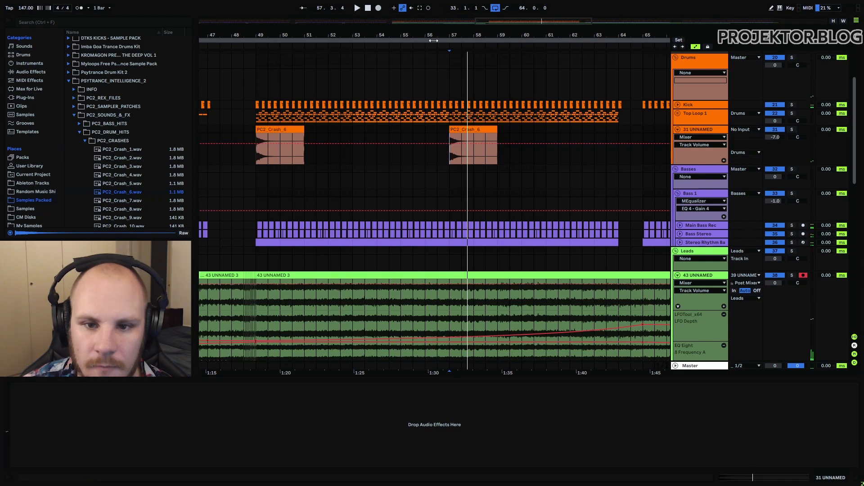
Examine the Vital automation lanes of track 39 around bar 57, including the Macro 1 and Mod Wheel curves
key(minus)
key(minus)
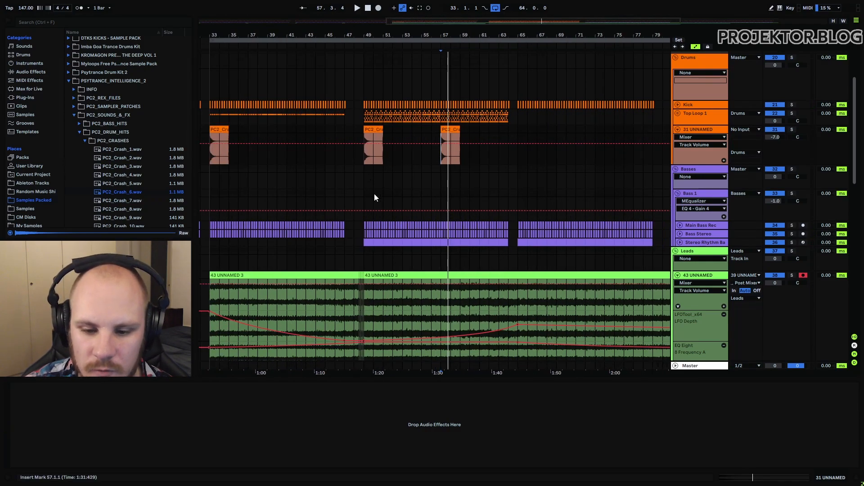
scroll(433, 253, down, 5)
key(space)
click(442, 247)
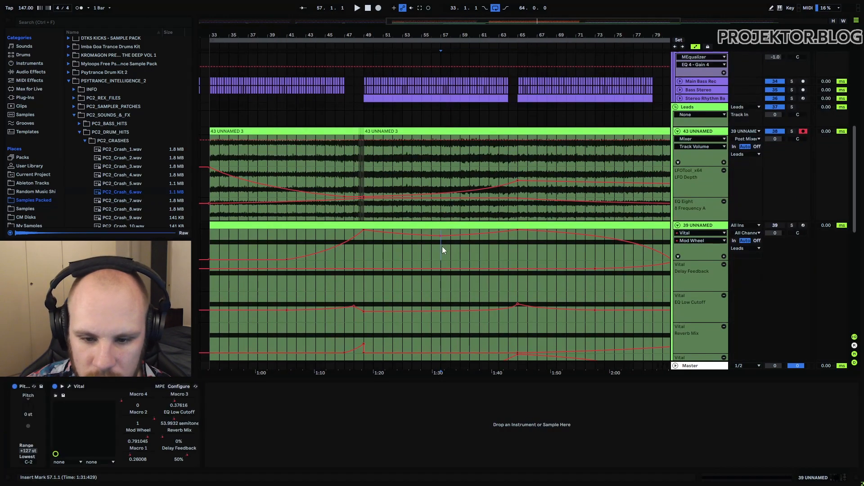
scroll(442, 247, down, 4)
scroll(443, 270, down, 2)
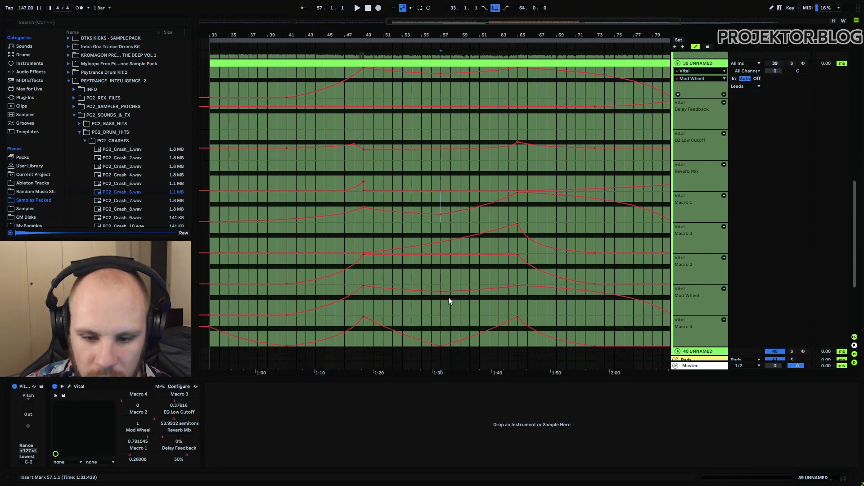
click(442, 280)
click(442, 307)
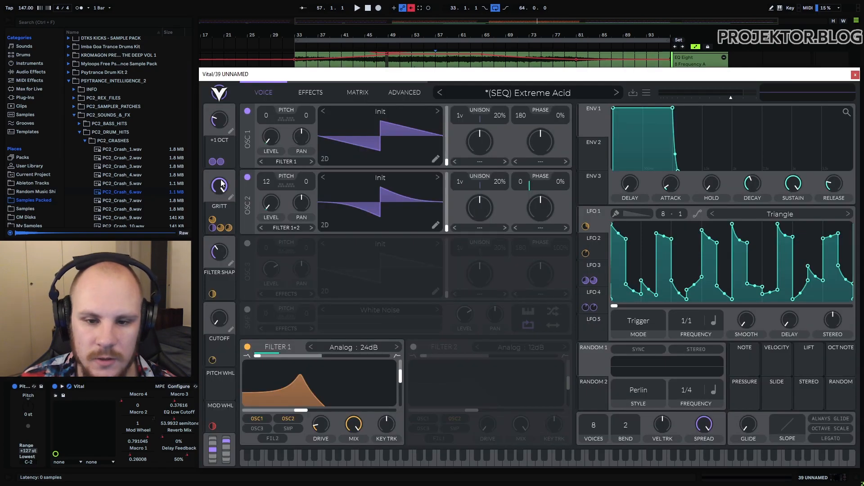
Nudge Vital's GRITT macro to 0.985 and inspect the effects chain and the LFO 2 shape
drag(220, 182, 219, 186)
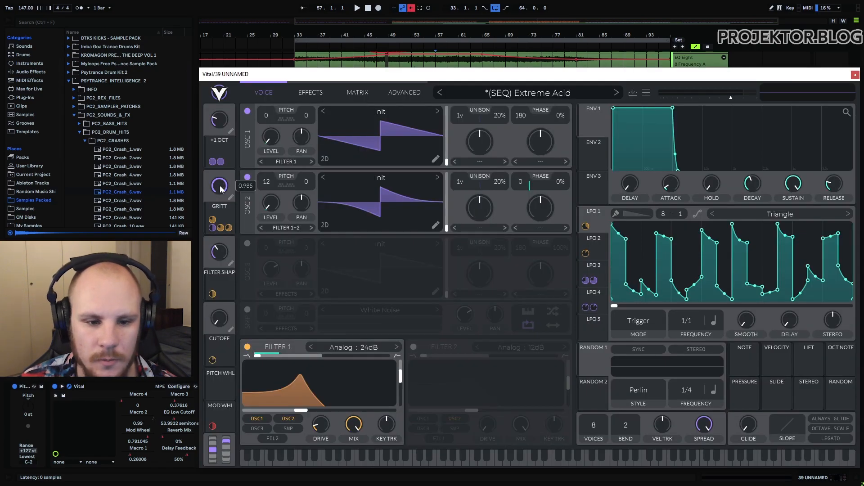
click(317, 92)
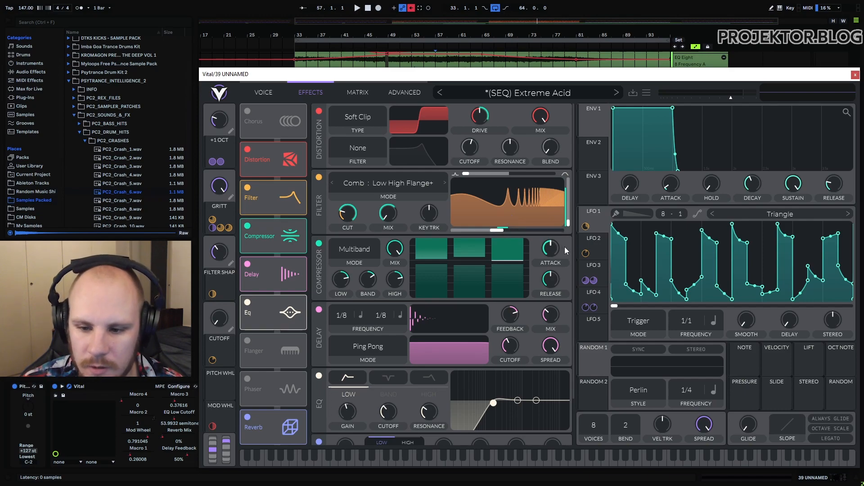
click(597, 242)
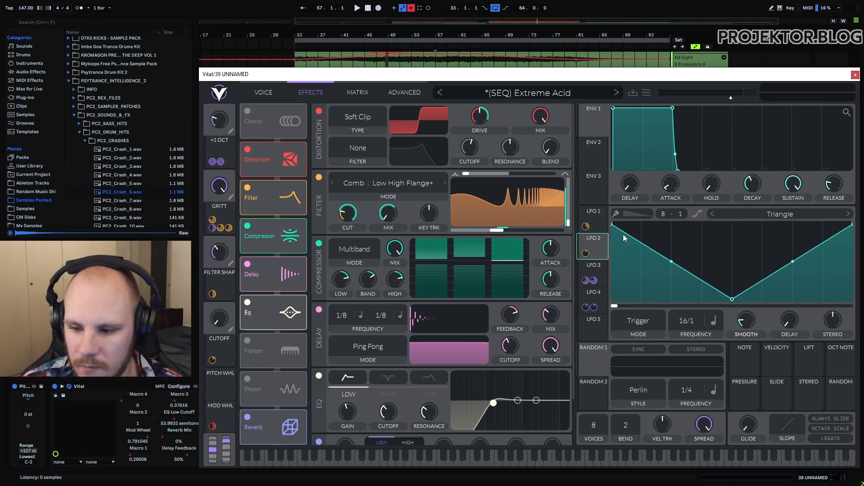
mouse_move(587, 256)
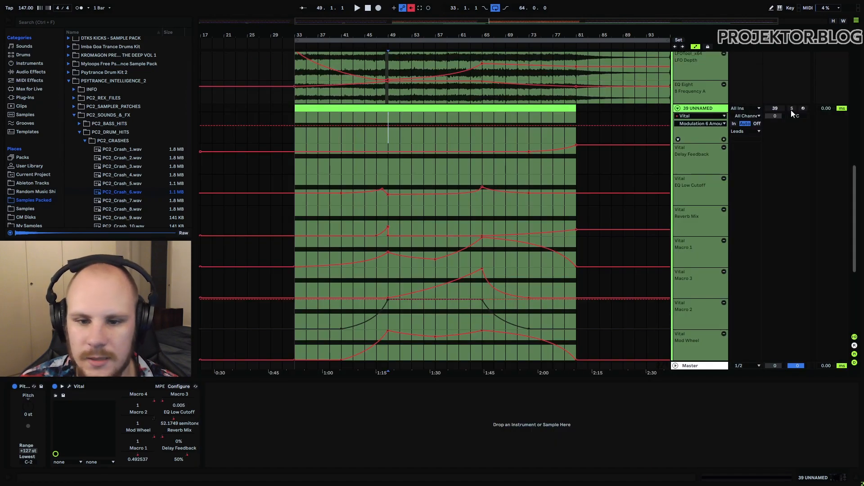
Solo track 39, start playback from bar 49 and open its Vital instrument
click(792, 109)
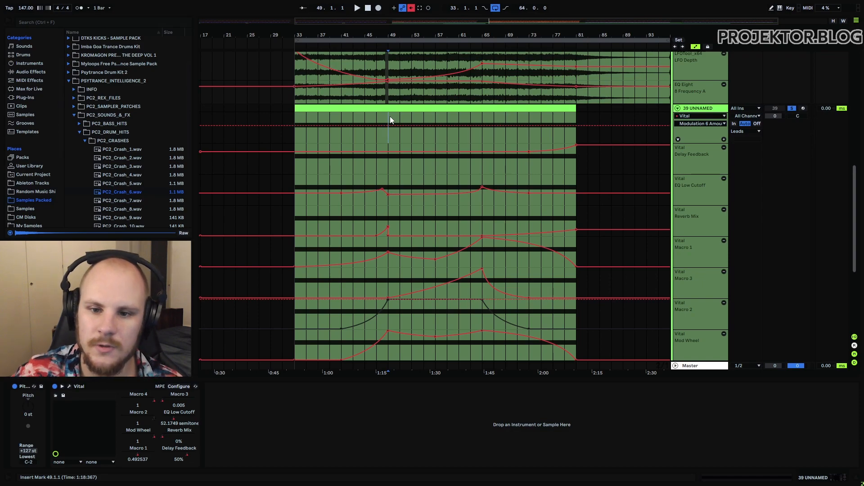
key(space)
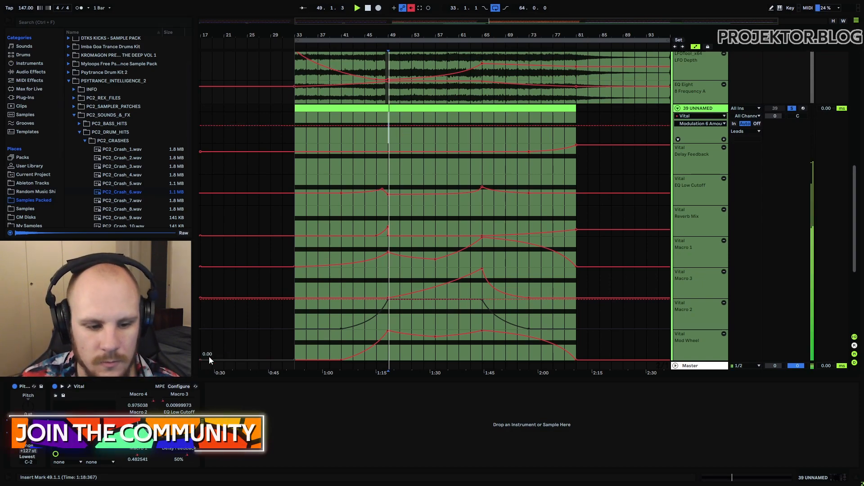
click(70, 386)
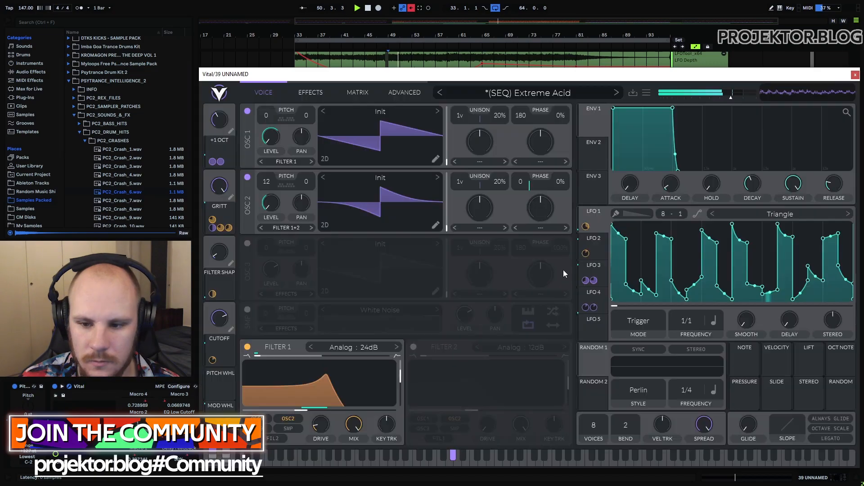
Compare the sound with LFO 2's effects filter cutoff modulation bypassed and active, leaving the modulation enabled
right_click(586, 254)
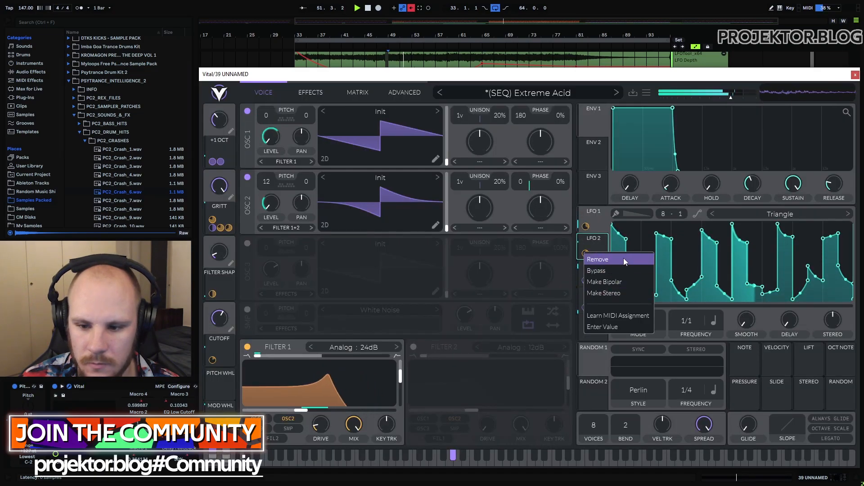
click(612, 270)
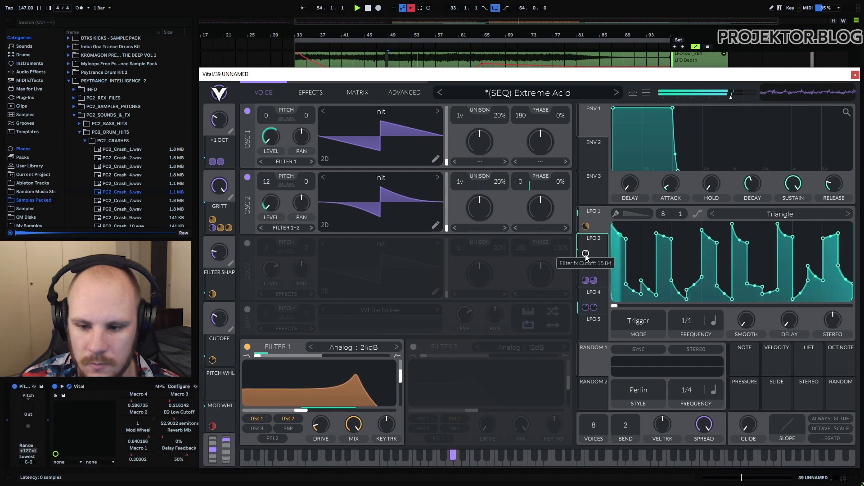
right_click(586, 256)
click(608, 272)
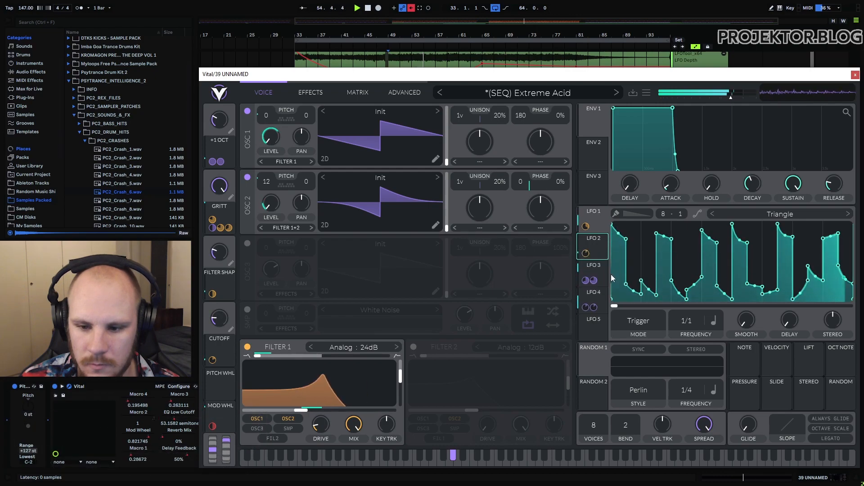
right_click(586, 255)
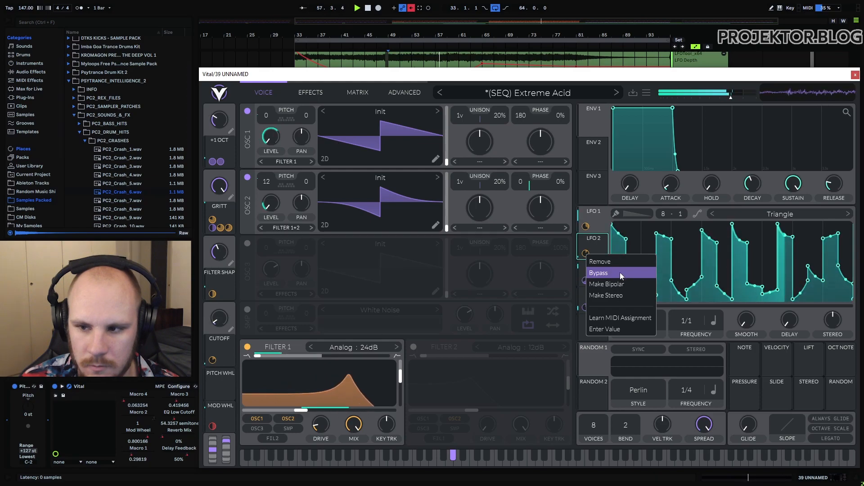
click(620, 272)
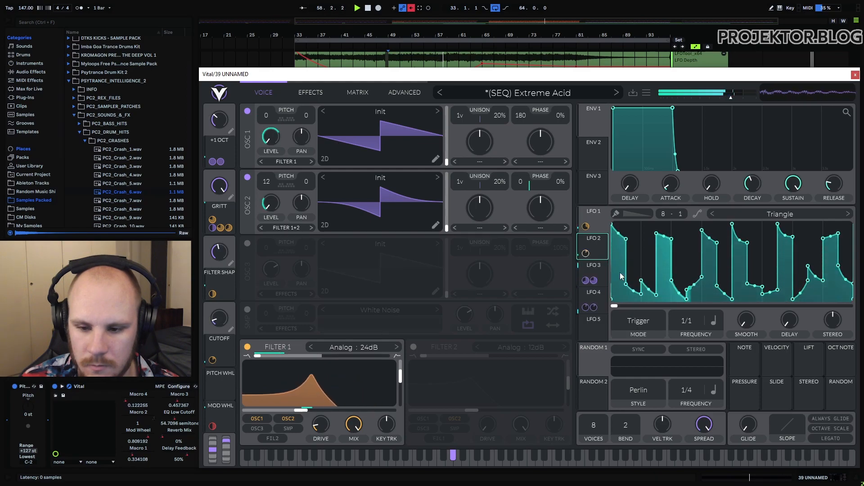
right_click(586, 255)
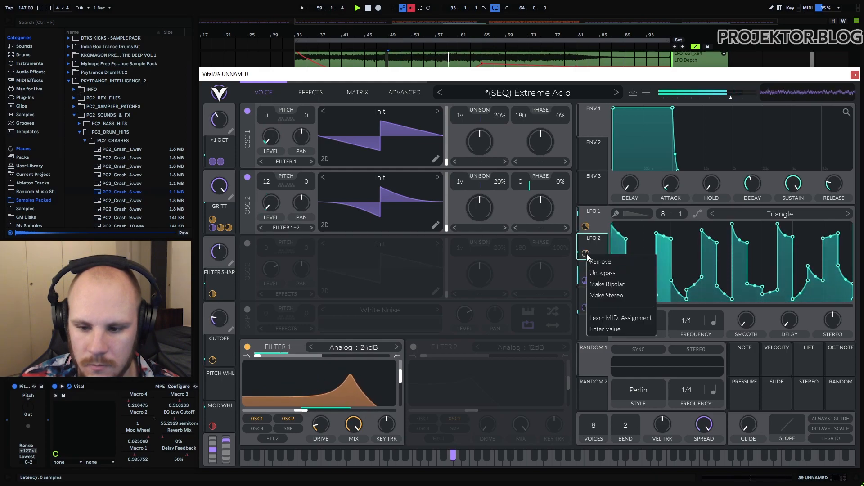
click(638, 274)
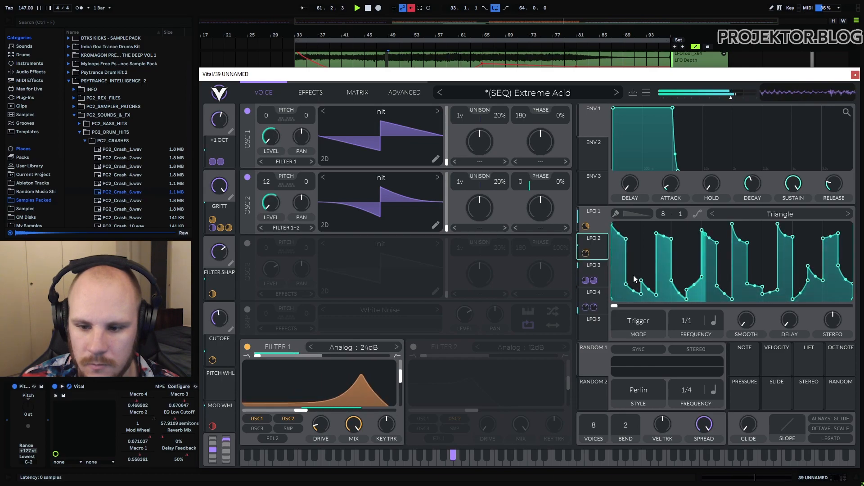
Close Vital, stop playback at bar 49 and highlight the Macro 2 automation from bar 33 to 81 to examine it
click(855, 75)
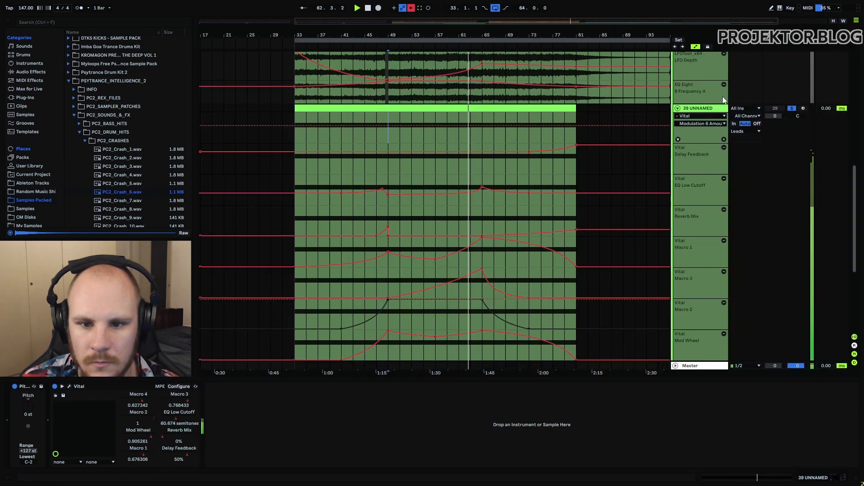
click(386, 118)
key(space)
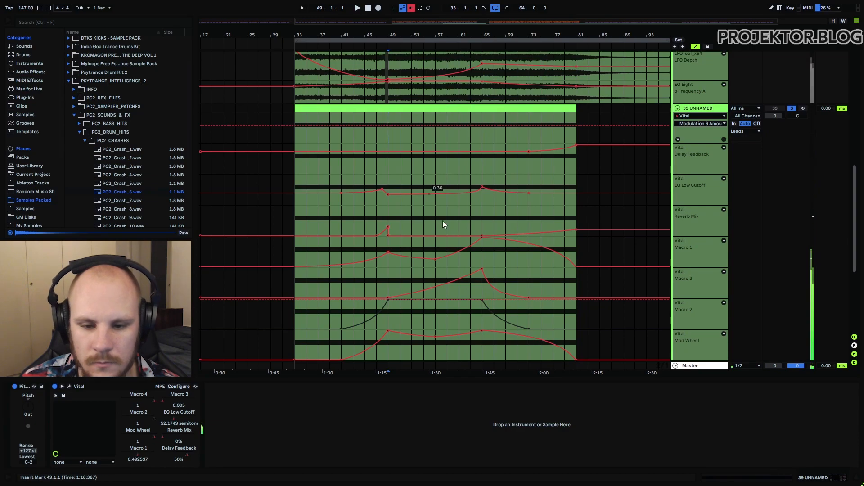
scroll(442, 225, down, 5)
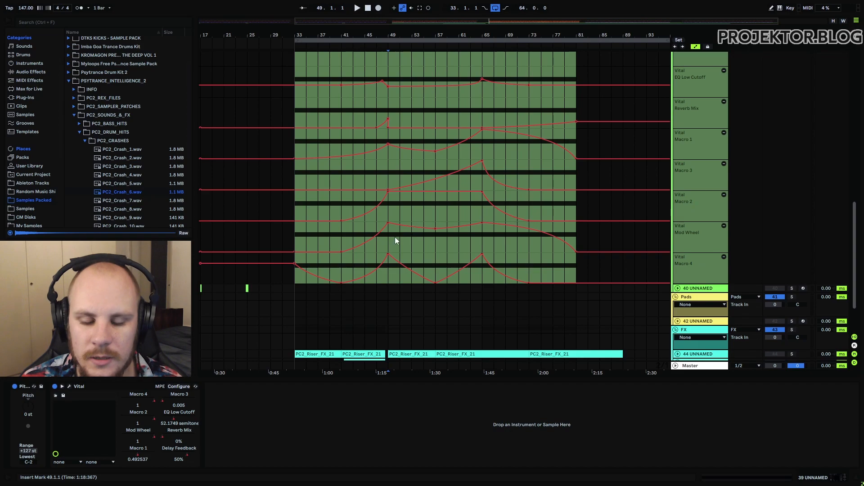
drag(298, 209, 573, 215)
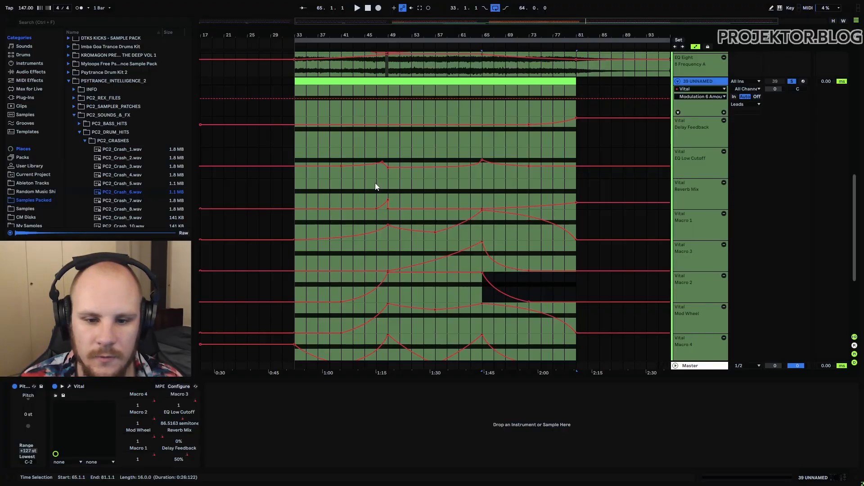
Audition the soloed lead from bar 47, where the Reverb Mix automation ramps up
click(376, 187)
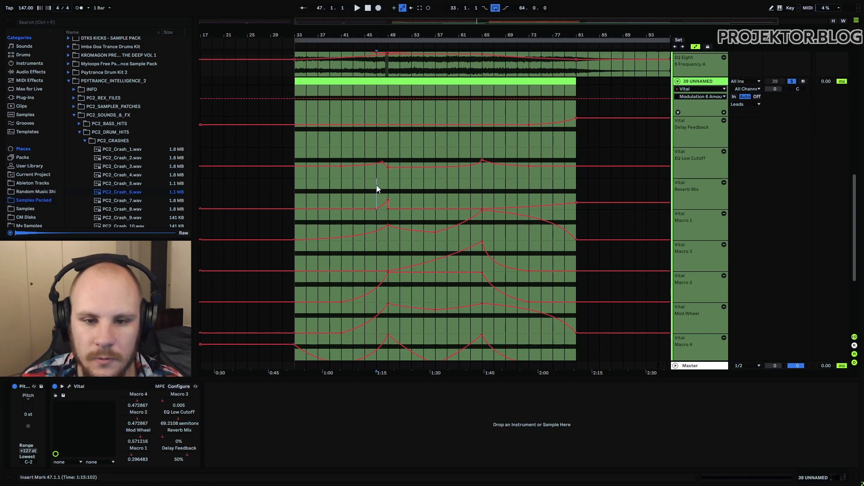
drag(379, 28, 379, 54)
key(space)
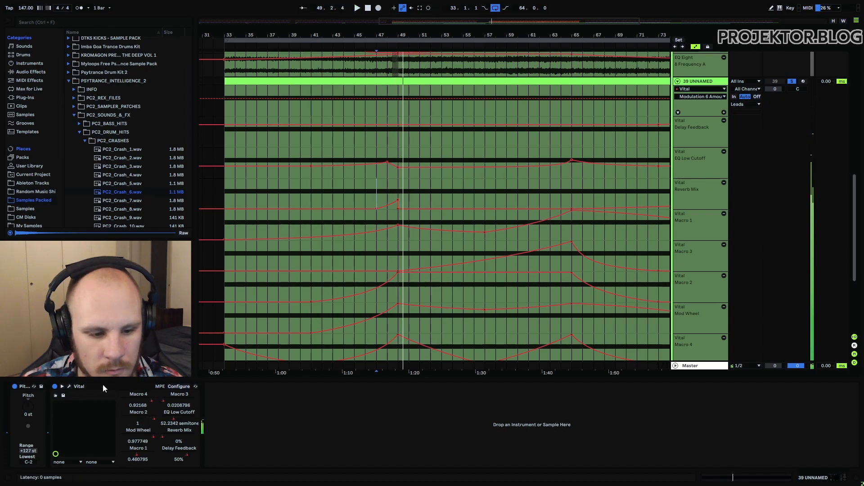
Open Vital's effects below the Reverb Mix lane and replay from bar 47 to watch the reverb switch at bar 49
click(70, 387)
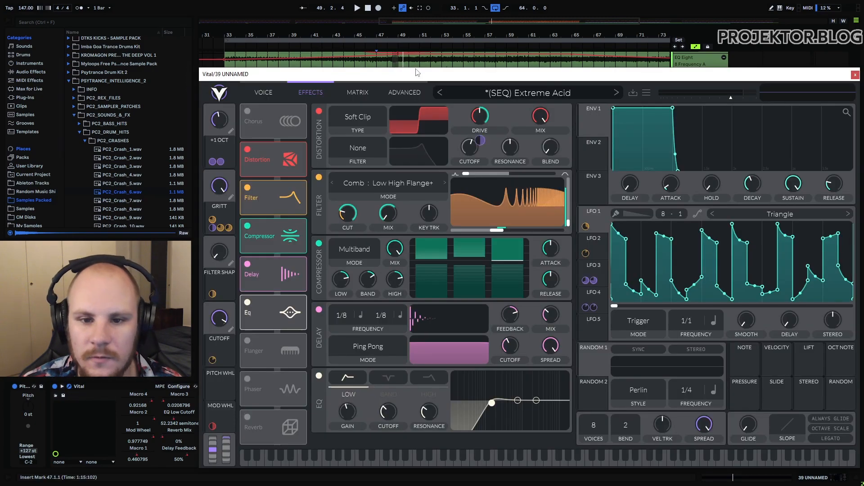
drag(417, 92, 418, 228)
click(374, 189)
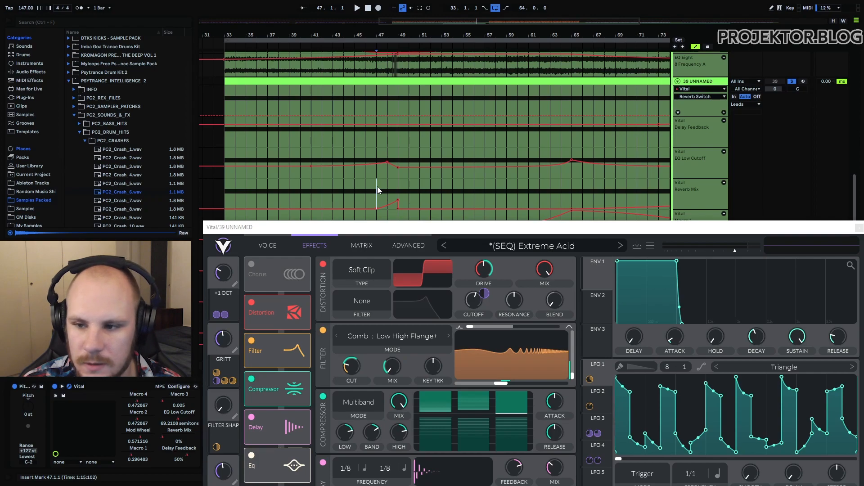
key(space)
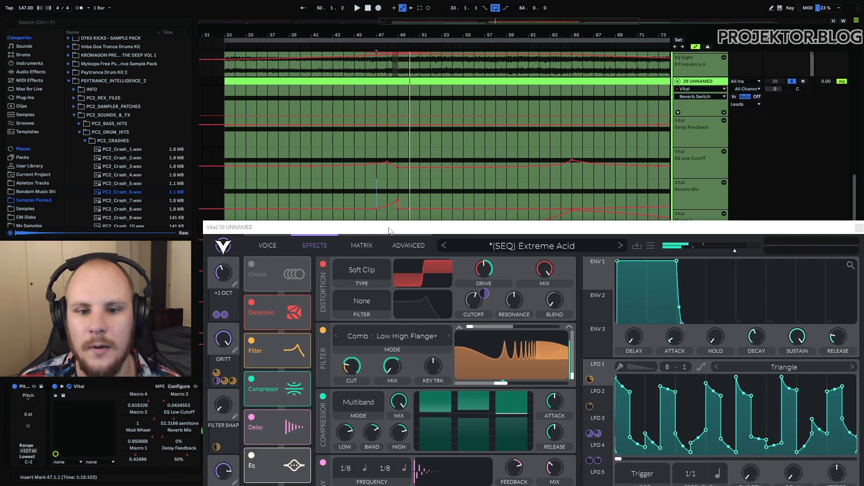
Examine the drum and bass entry at bar 49, selecting 49.1.1 to 49.1.3 on the Kick track
scroll(401, 110, up, 5)
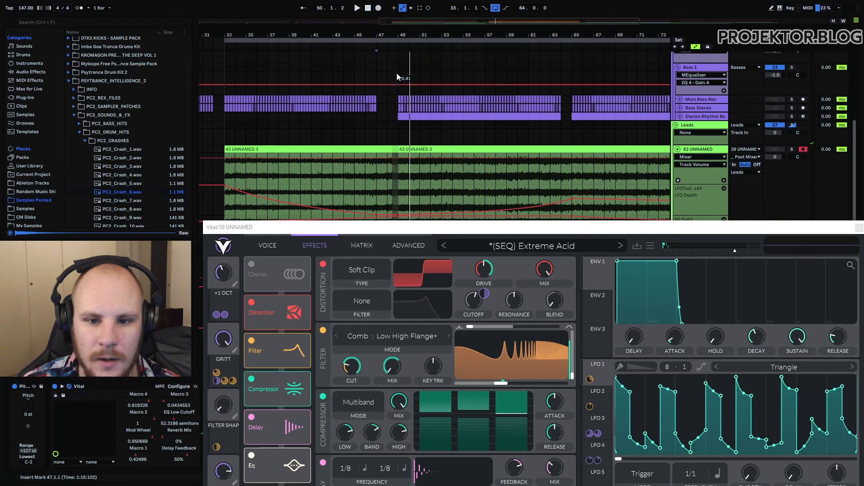
click(396, 72)
scroll(405, 90, up, 5)
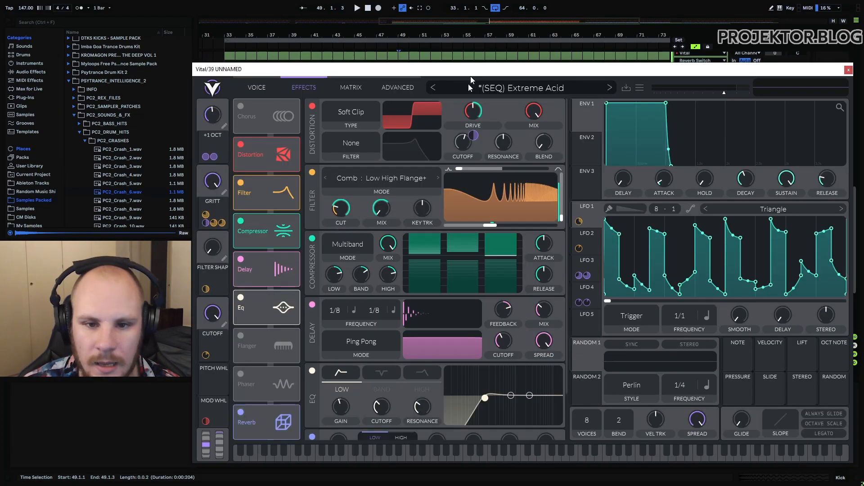
Reposition Vital beneath the automation lanes and play the transition from bar 47 again while watching its effects
drag(452, 65, 459, 185)
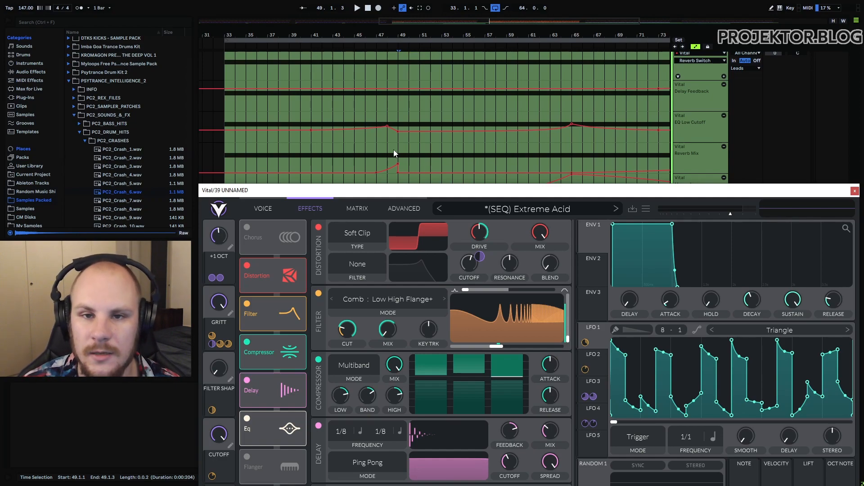
click(379, 152)
key(space)
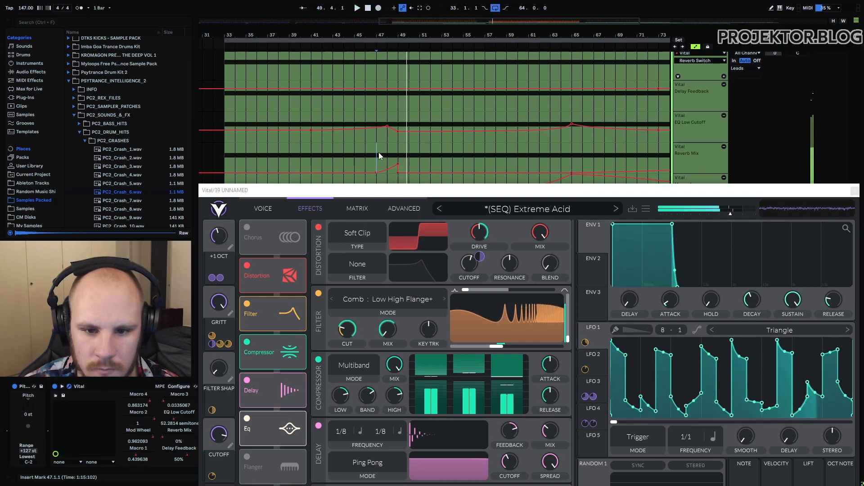
key(space)
Highlight bars 33 to 49 on track 39, mark bar 47 and close Vital
drag(441, 191, 443, 244)
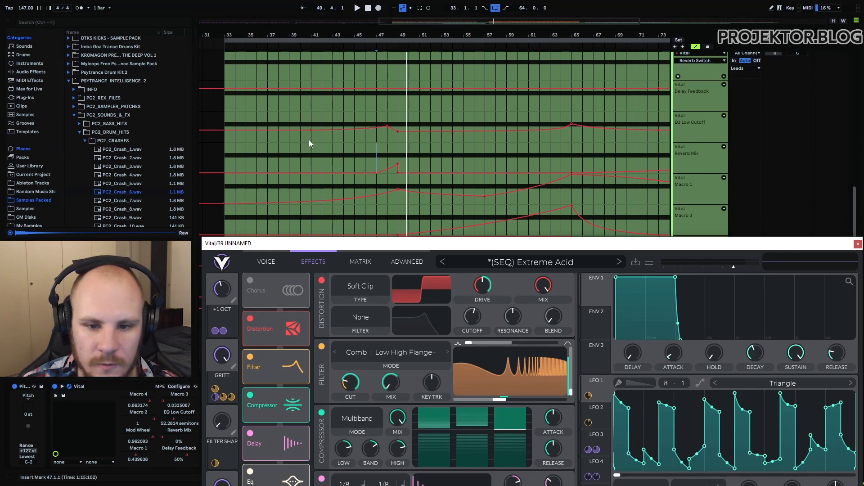
drag(309, 139, 383, 69)
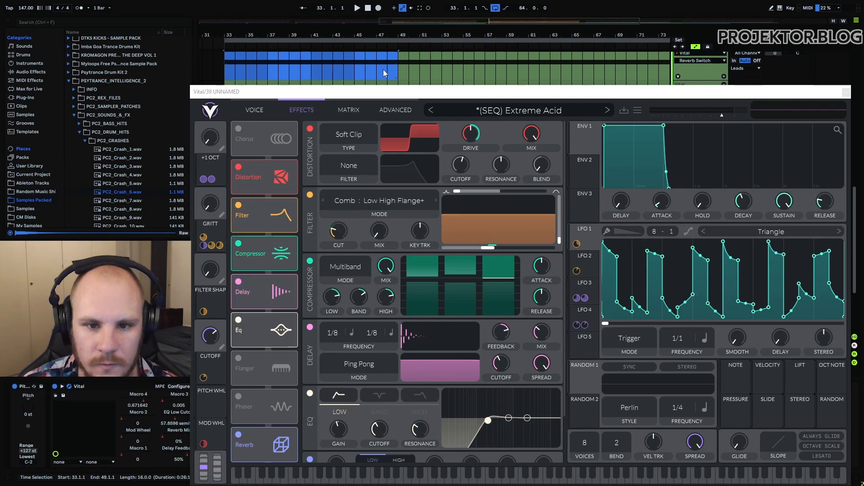
click(382, 69)
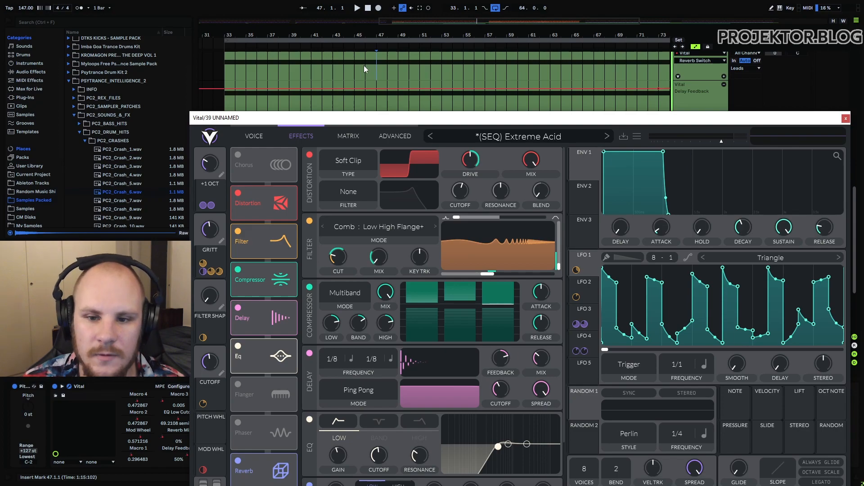
click(846, 120)
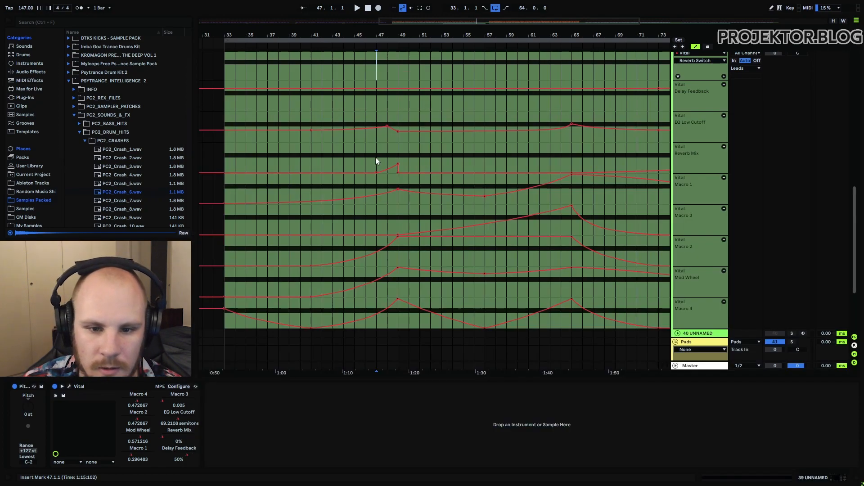
Examine the end of the lead's automation, marking bar 73 on the Delay Feedback lane and bar 81 on track 43
scroll(358, 160, up, 2)
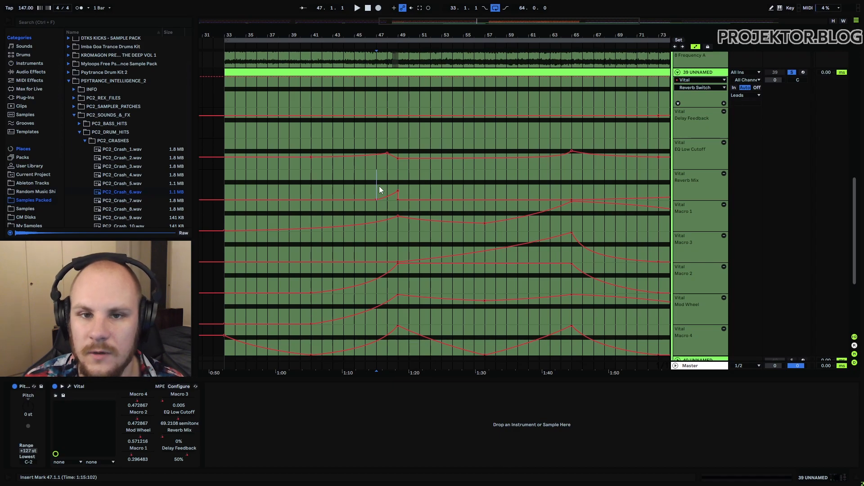
key(w)
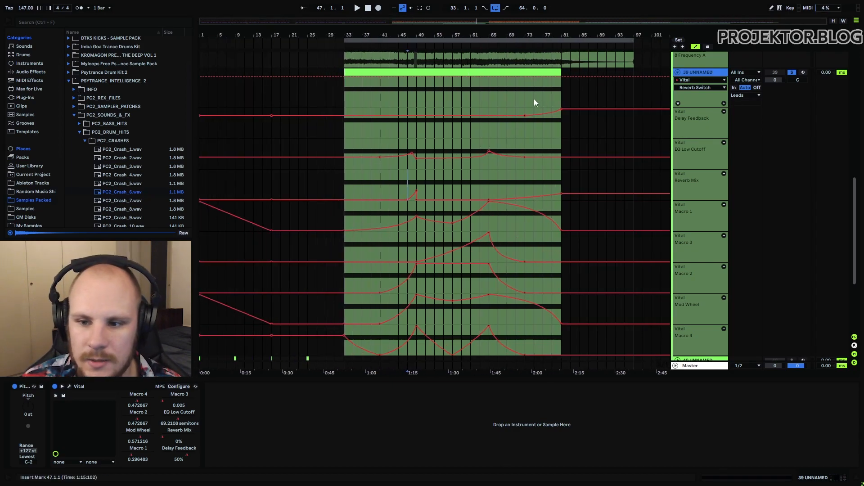
click(525, 128)
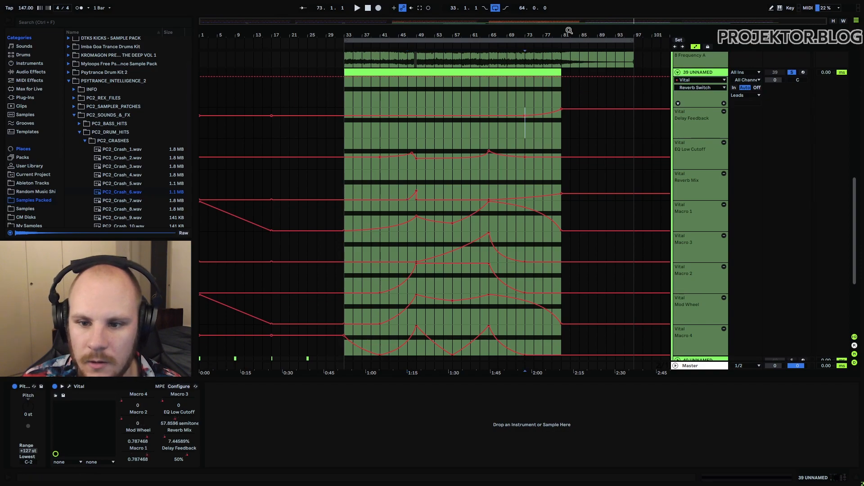
drag(569, 30, 466, 113)
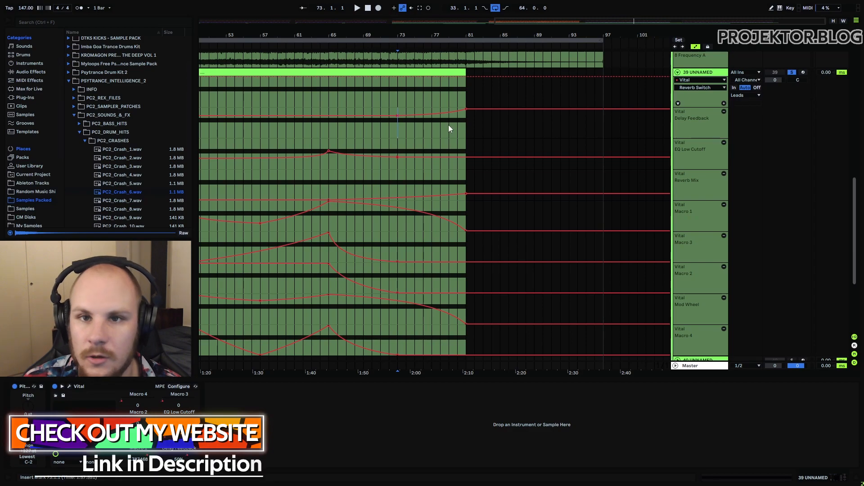
scroll(450, 125, up, 4)
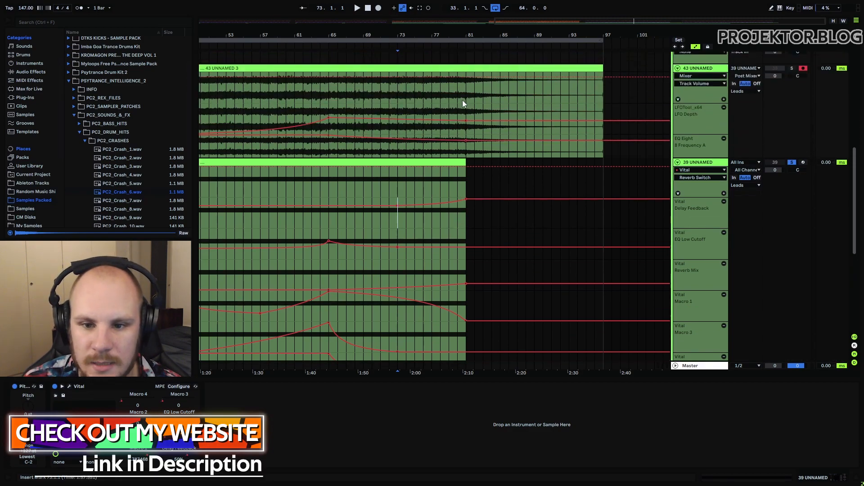
drag(463, 103, 564, 97)
click(469, 93)
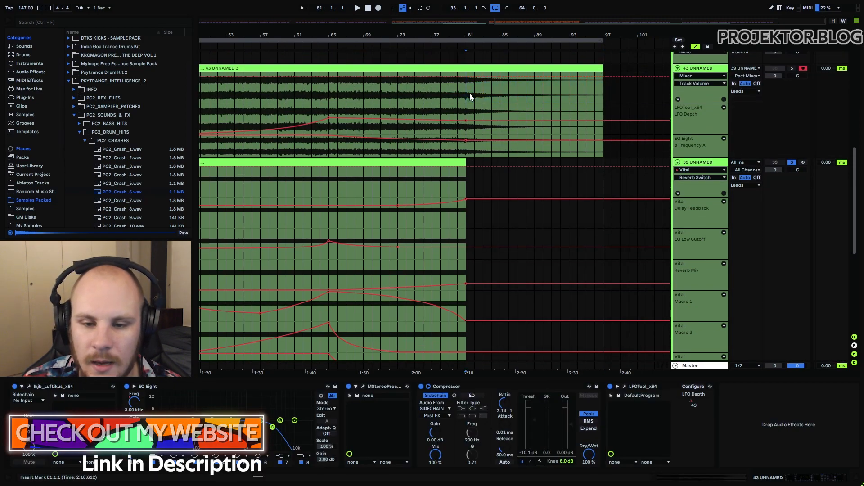
Examine the drum and bass arrangement after bar 81, highlighting the Bass 1 track from bar 81 and from bar 97
scroll(460, 93, up, 6)
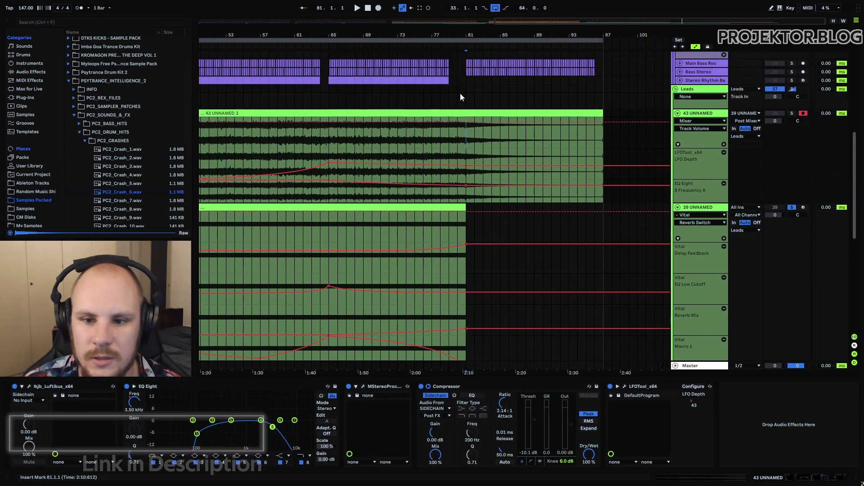
scroll(457, 114, up, 2)
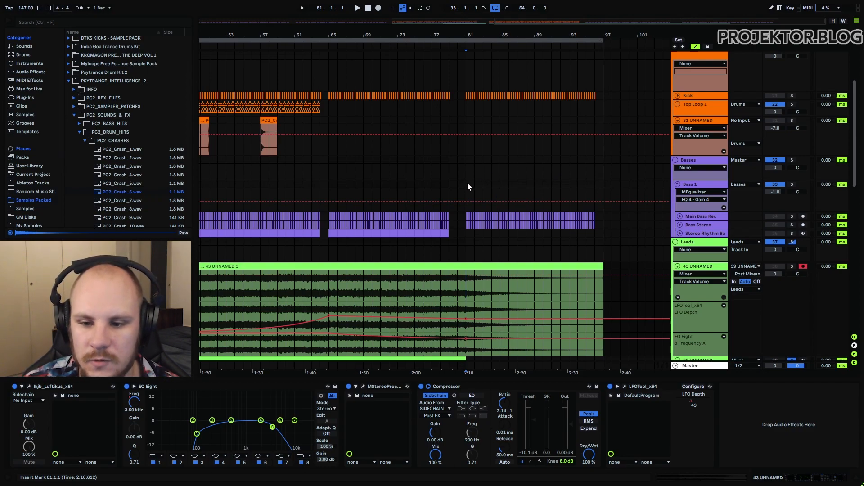
drag(467, 184, 526, 184)
drag(604, 184, 647, 186)
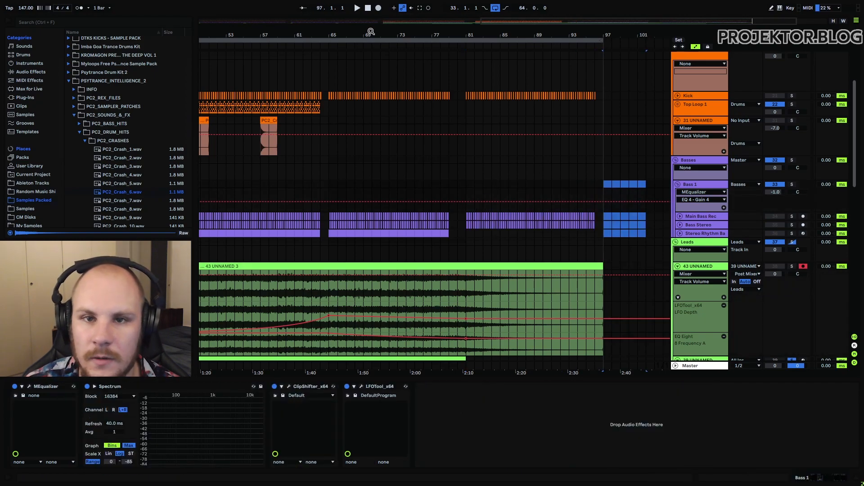
Highlight the fading section of track 43 from bar 81 to 91 and mark bar 81
drag(372, 32, 371, 23)
drag(465, 32, 465, 27)
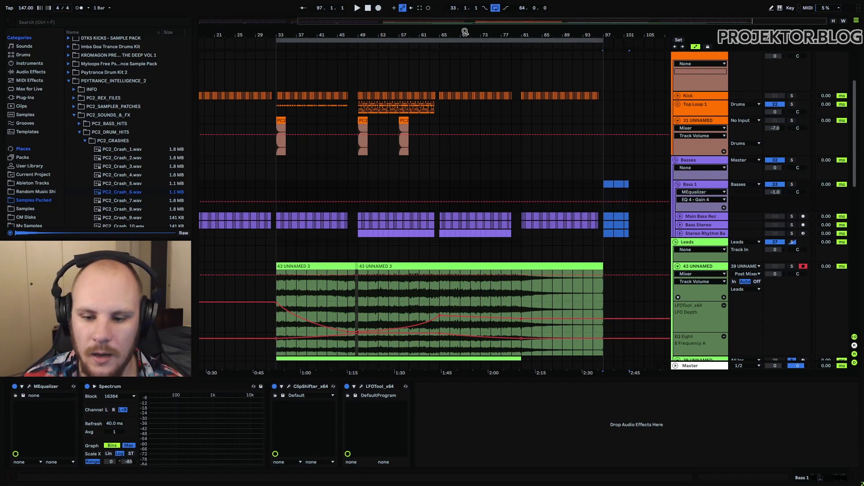
drag(523, 288, 572, 283)
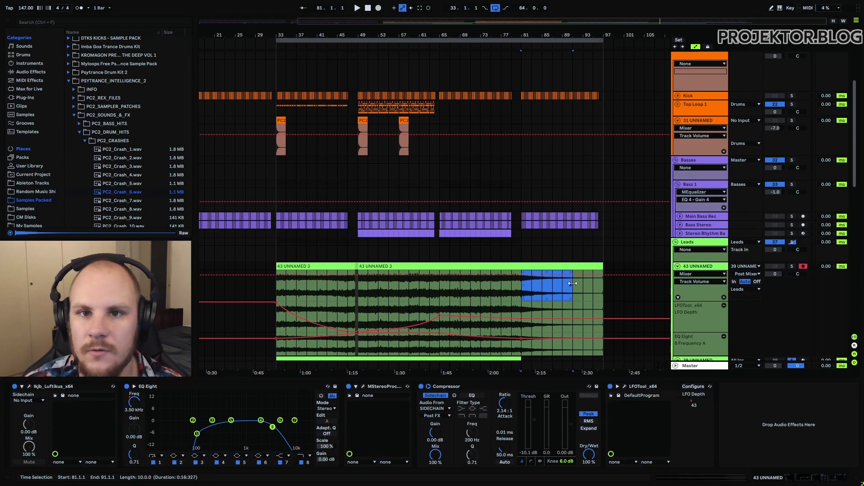
click(523, 290)
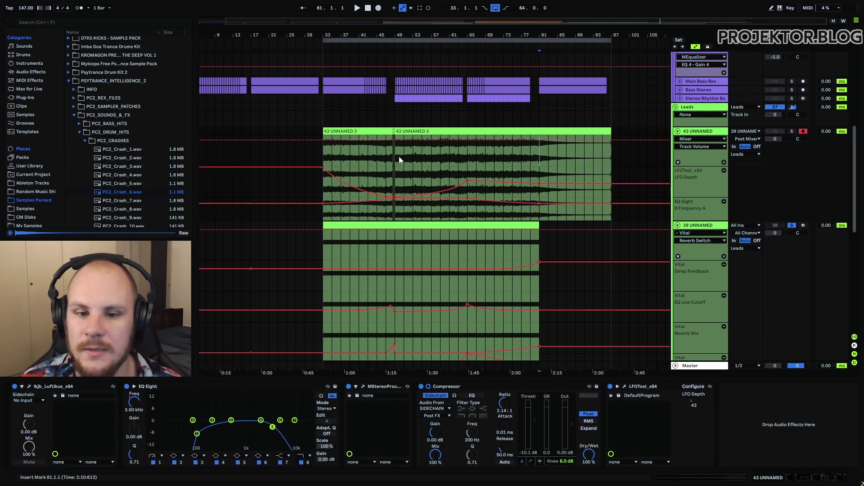
Highlight bars 33 to 81 across the Vital macro and Mod Wheel automation lanes of track 39
scroll(399, 156, down, 3)
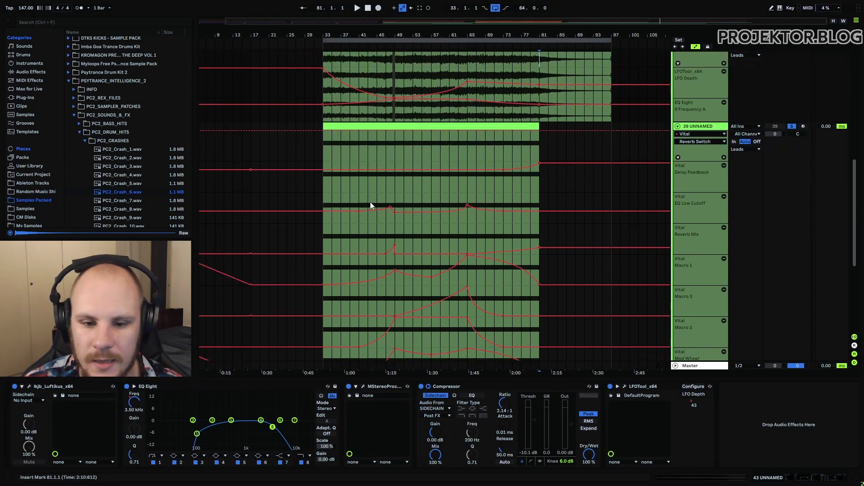
scroll(406, 228, down, 1)
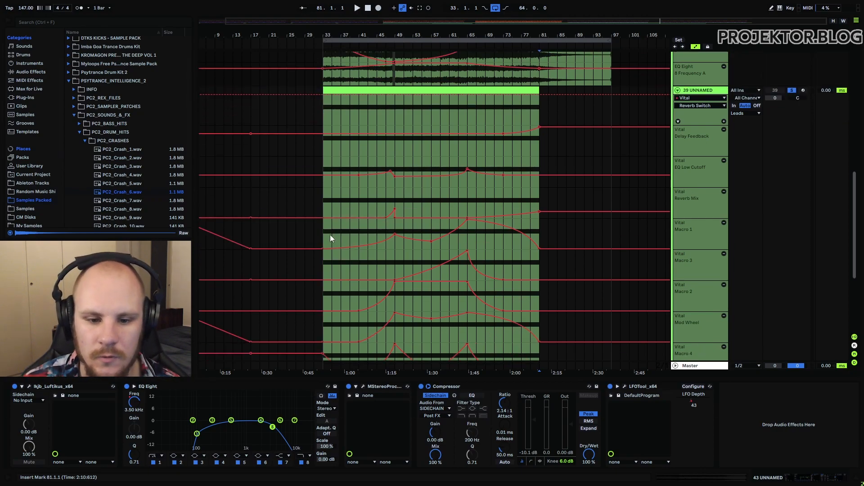
drag(331, 239, 537, 357)
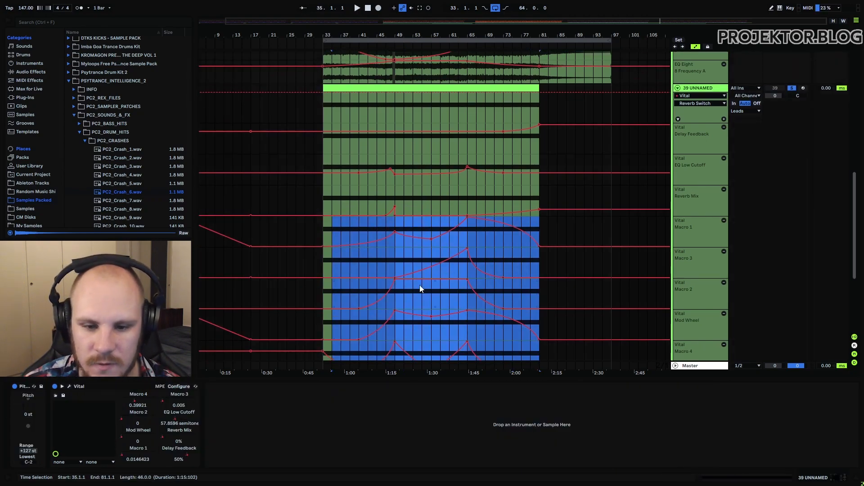
scroll(420, 289, down, 1)
drag(322, 190, 537, 319)
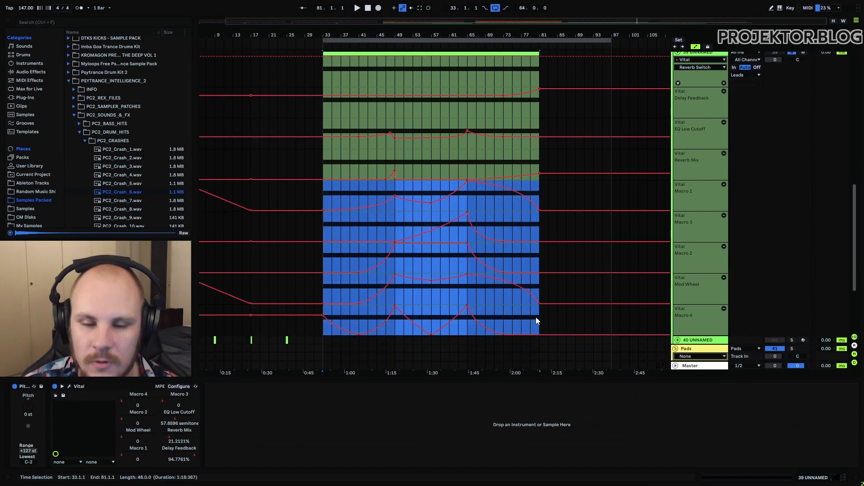
scroll(463, 204, up, 1)
scroll(463, 205, up, 2)
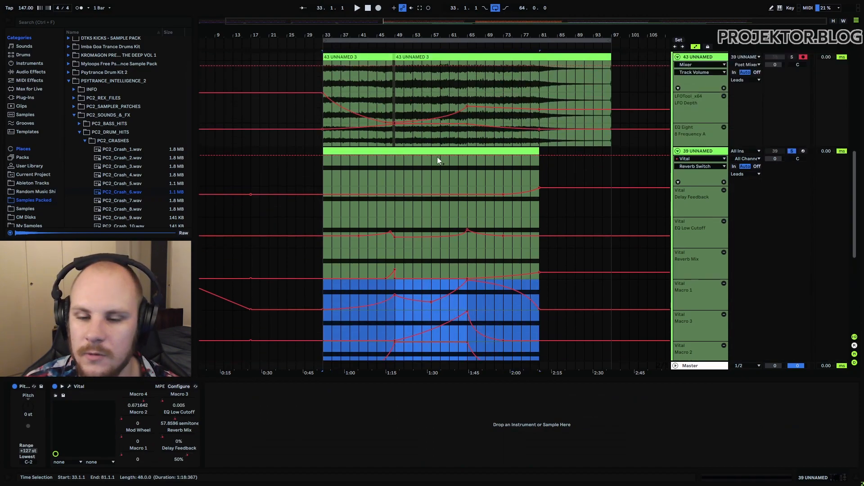
scroll(436, 158, up, 1)
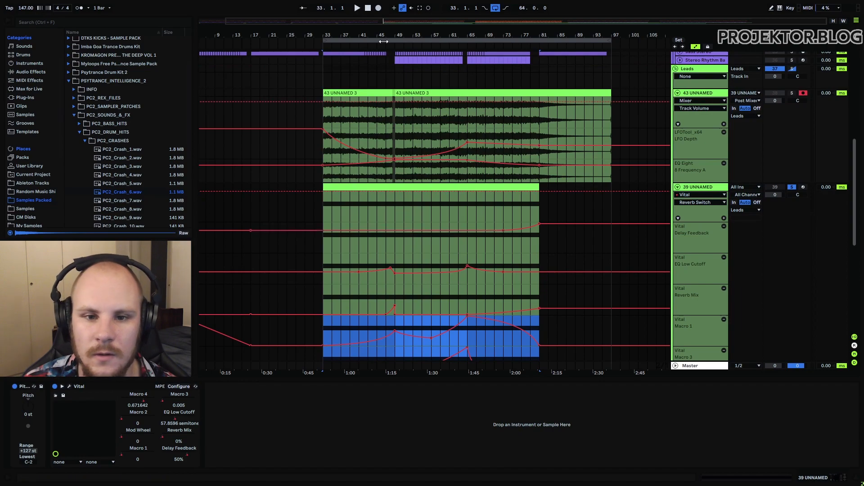
Inspect the chopped audio clips on track 43 just before bar 49 and mark 48.3.1
drag(390, 33, 408, 68)
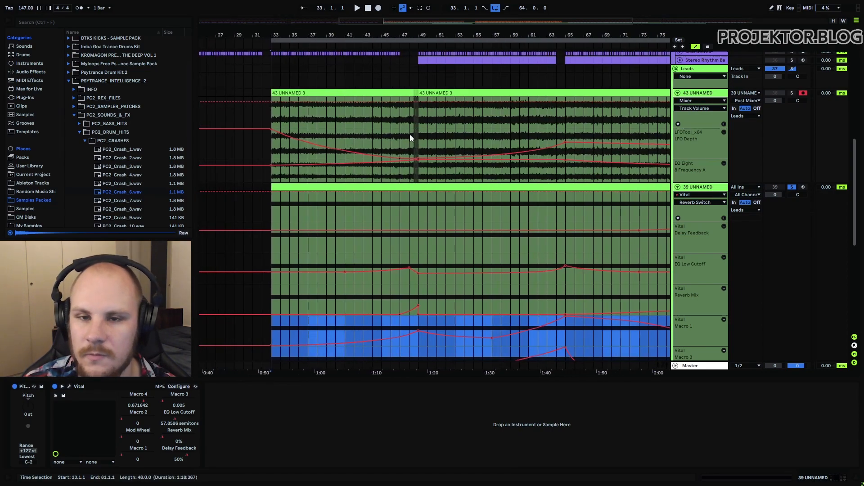
click(411, 118)
drag(421, 34, 432, 86)
drag(398, 35, 397, 47)
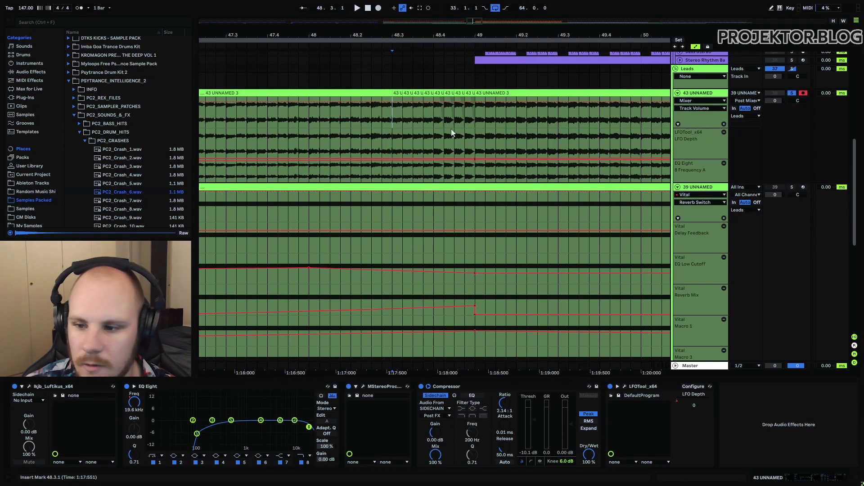
Play the transition from 48.3.1 on track 39, solo track 43 and replay it from the same position to compare both
click(388, 205)
key(space)
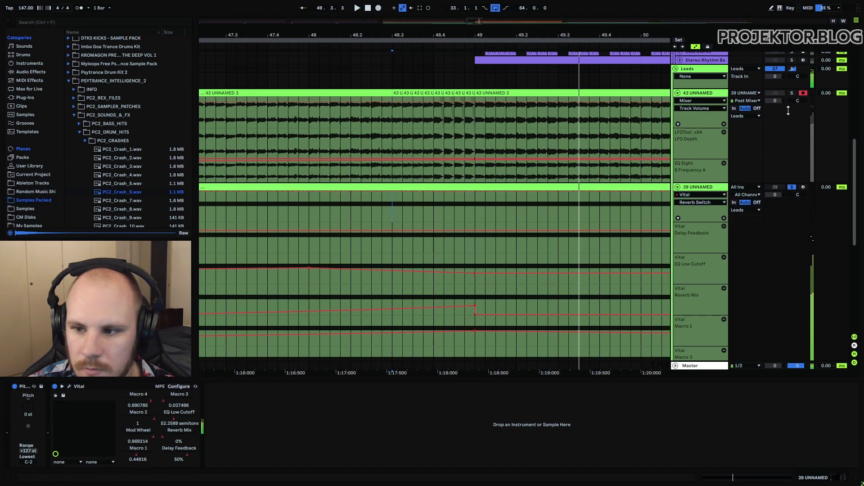
click(792, 92)
key(space)
click(390, 114)
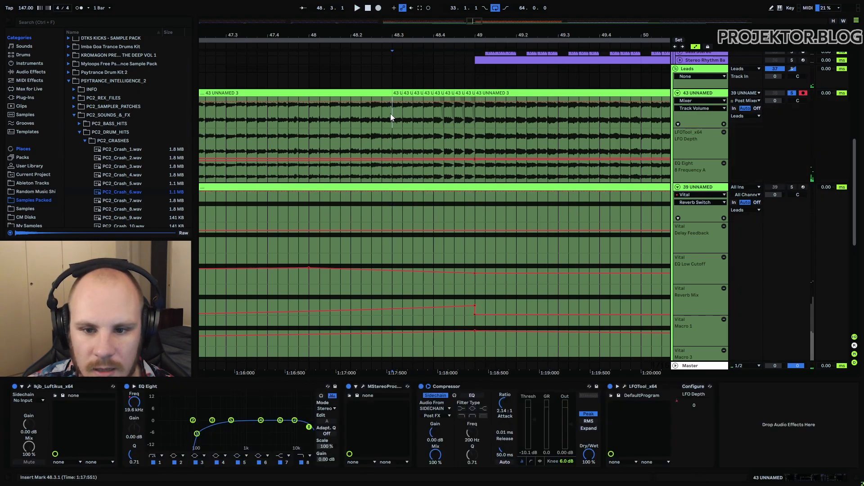
key(space)
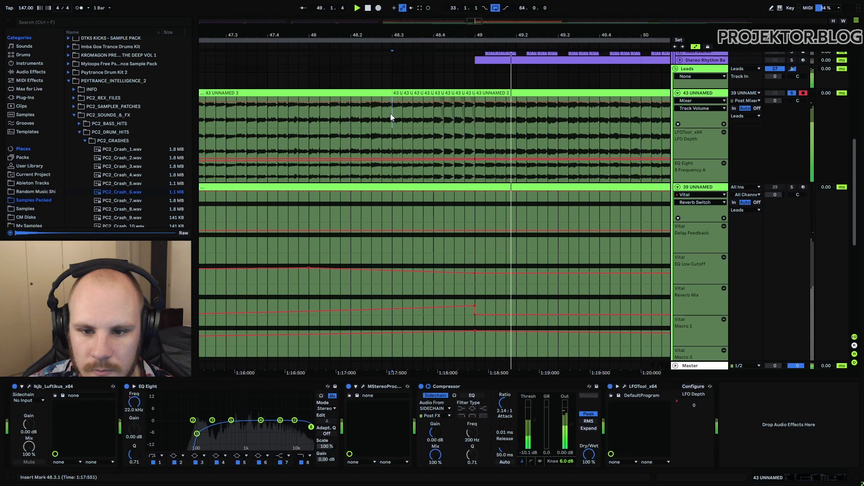
key(space)
Examine the audio slices on track 43, selecting them one by one from 48.4.1 to 48.4.4
scroll(404, 54, up, 2)
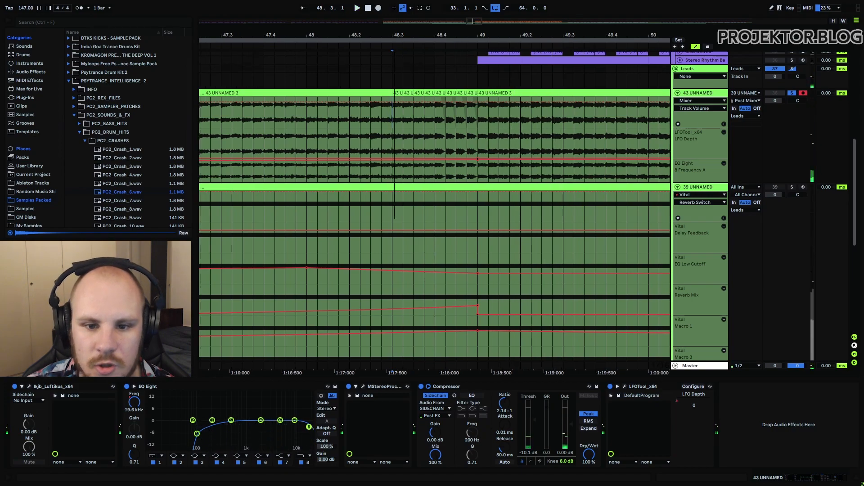
click(398, 93)
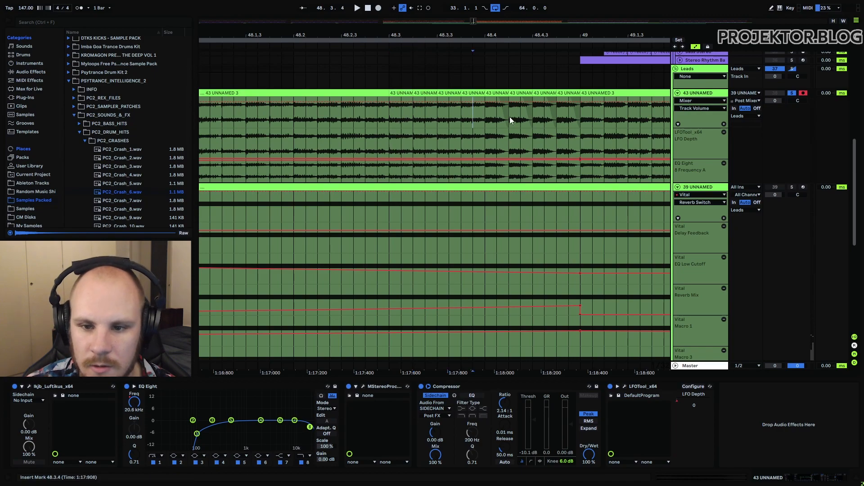
click(497, 93)
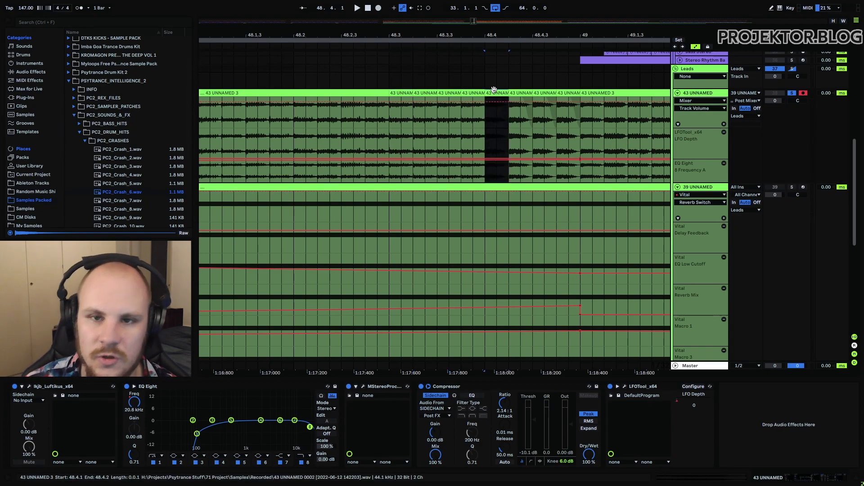
key(Right)
key(Right)
key(Right)
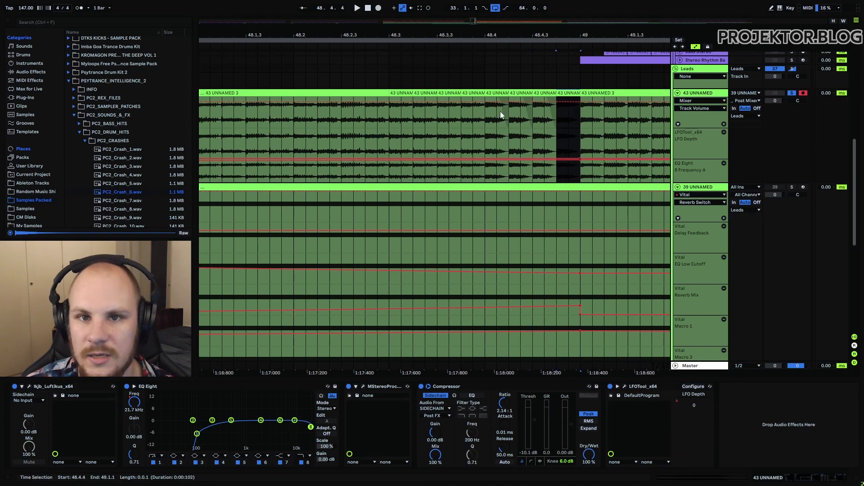
key(minus)
key(minus)
key(minus)
key(minus)
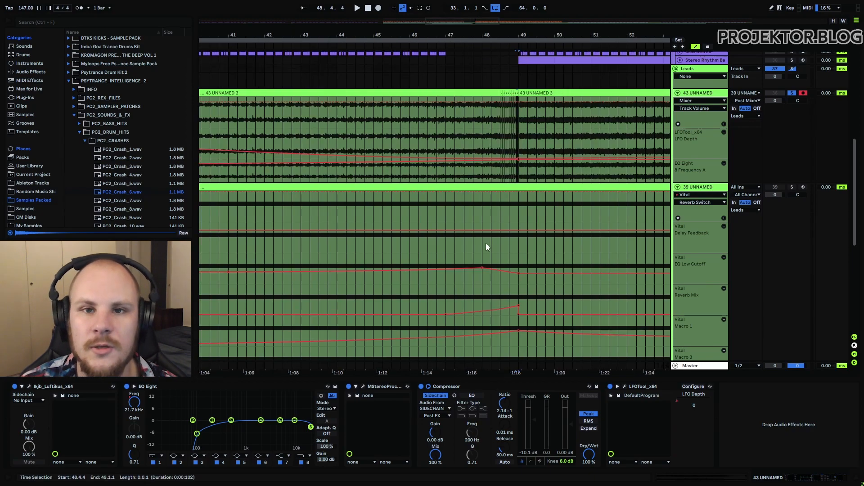
Mark bar 49 on the Leads group and highlight the sliced section of track 43 from 48.3.1 to 49.1.1
click(519, 79)
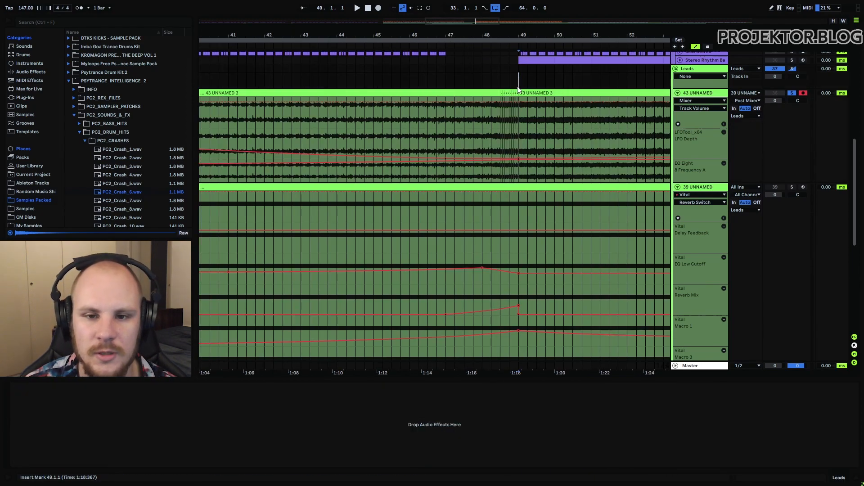
click(504, 94)
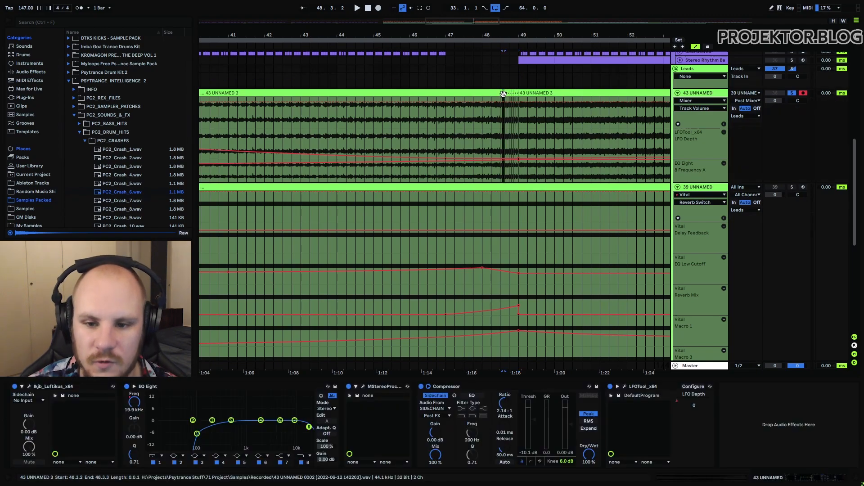
scroll(508, 77, up, 2)
drag(501, 161, 517, 163)
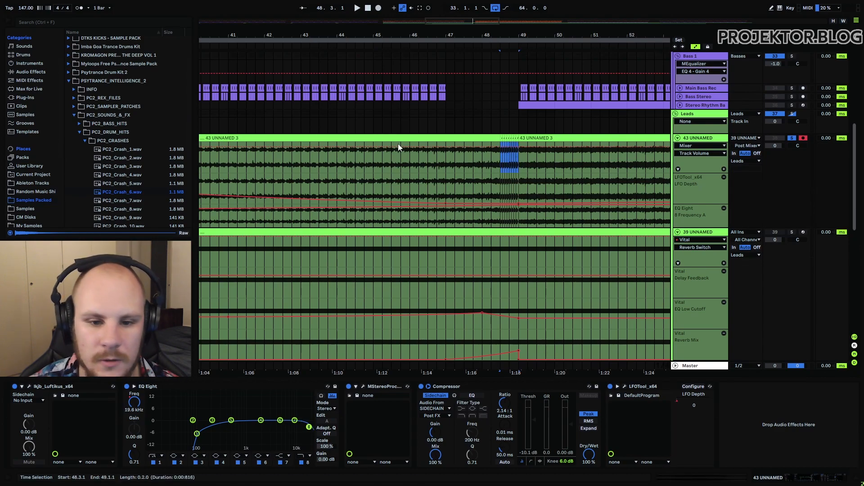
Compare the material around the slices on track 43, marking 44.4.1, reselecting 48.3.1 to 49.1.1 and highlighting 49.1.1 to 51.2.1
drag(264, 169, 365, 165)
click(364, 164)
click(364, 164)
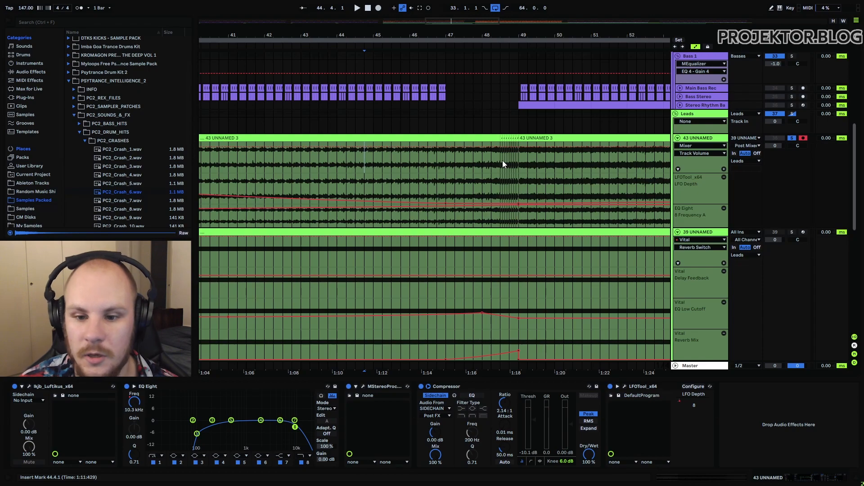
drag(501, 161, 517, 159)
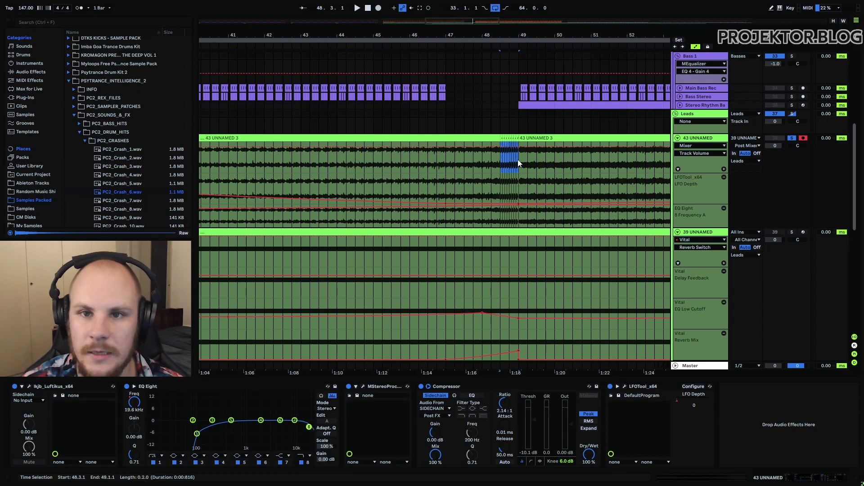
drag(601, 158, 523, 158)
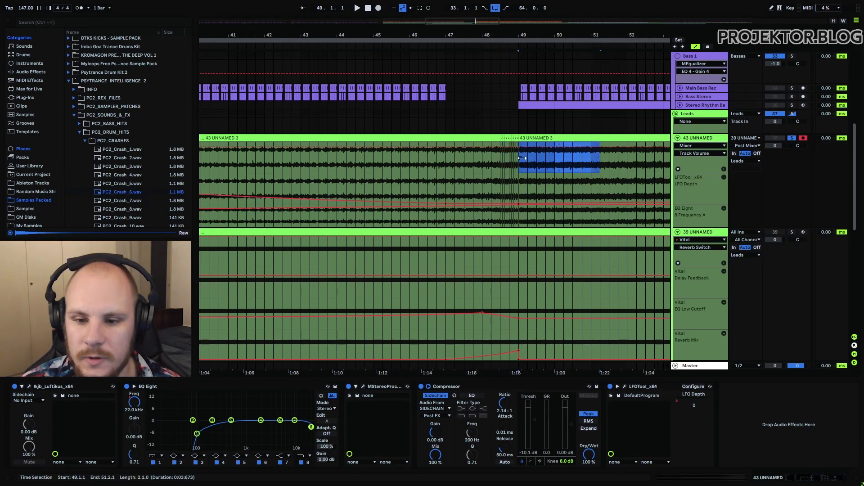
click(520, 125)
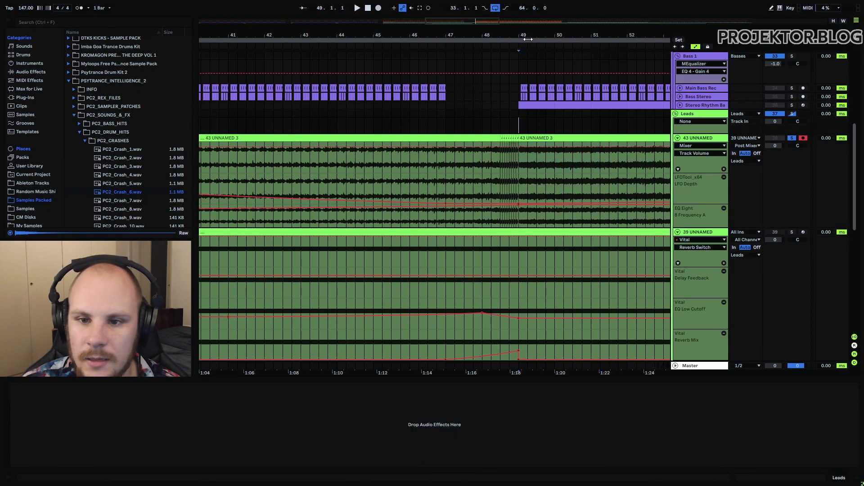
Reselect the sliced section of track 43 from 48.3.1 to 49.1.1 and play the recorded lead from a few bars before it
drag(518, 40, 436, 48)
click(427, 167)
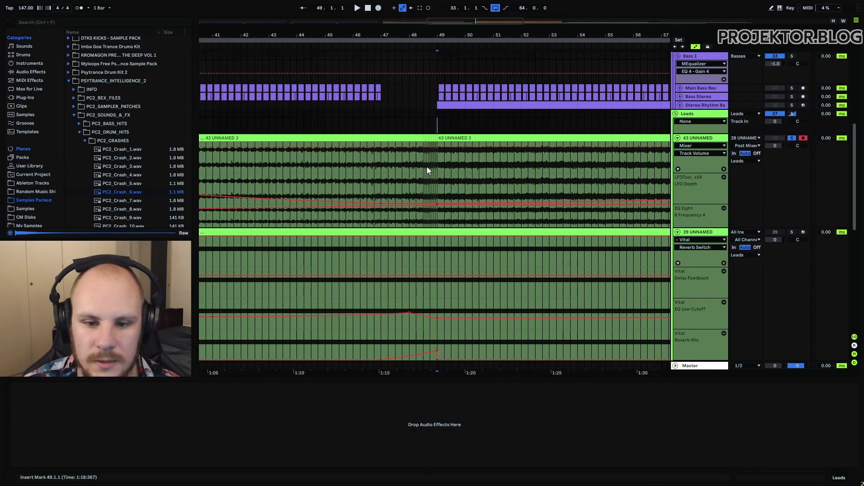
drag(427, 166, 437, 168)
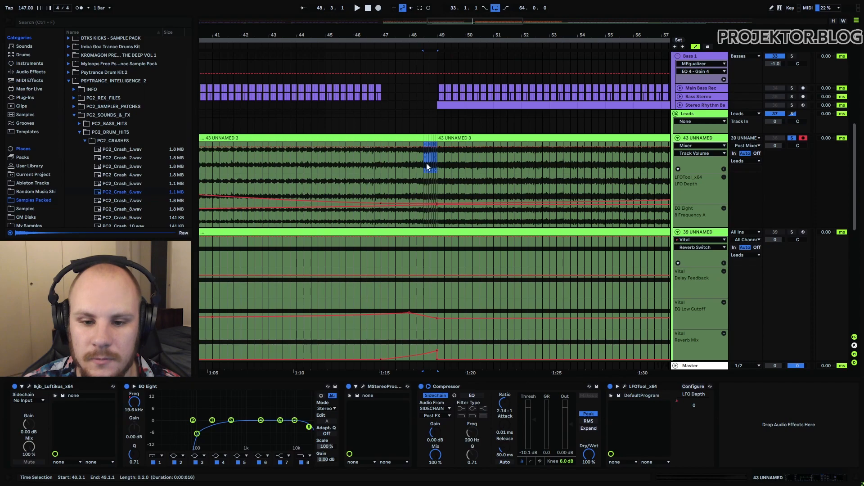
click(328, 156)
key(space)
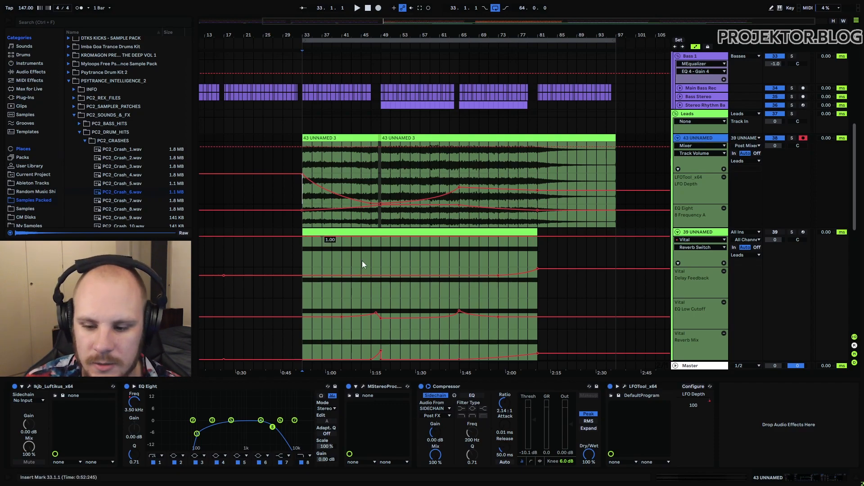
Highlight 33.1.1 to 35.1.1 on track 43, inspect LFOTool's curve and display its LFO Depth automation on the main lane
drag(307, 167, 307, 157)
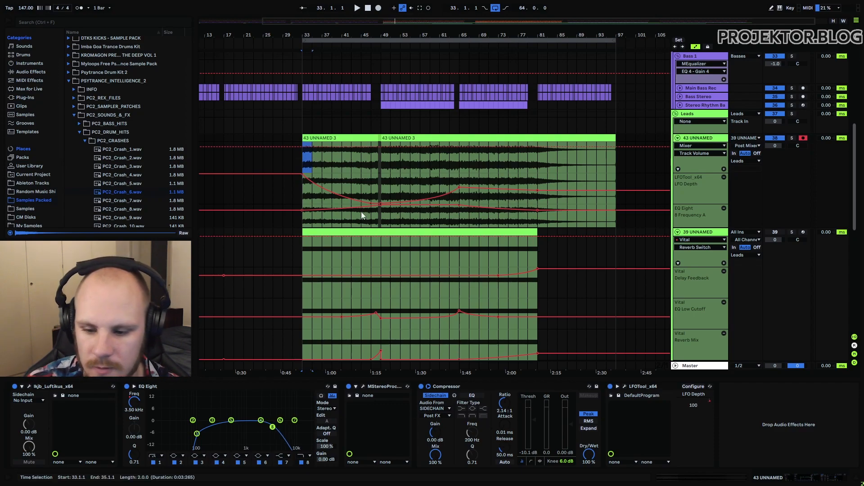
click(625, 386)
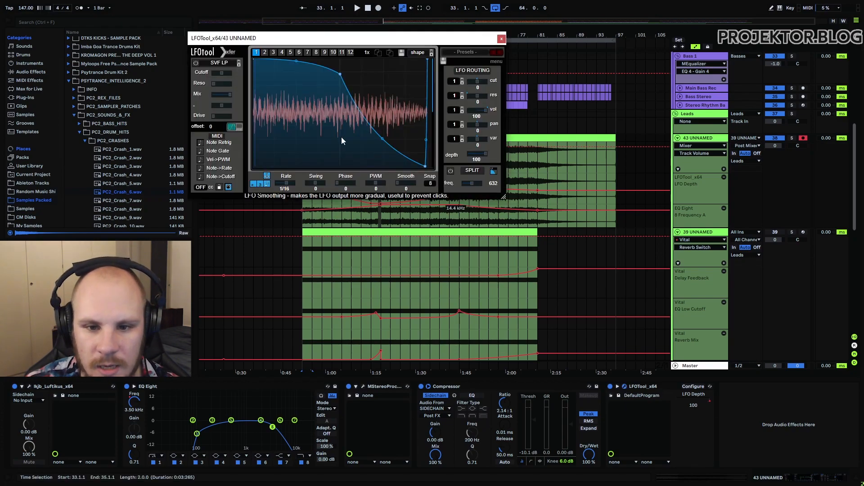
click(502, 40)
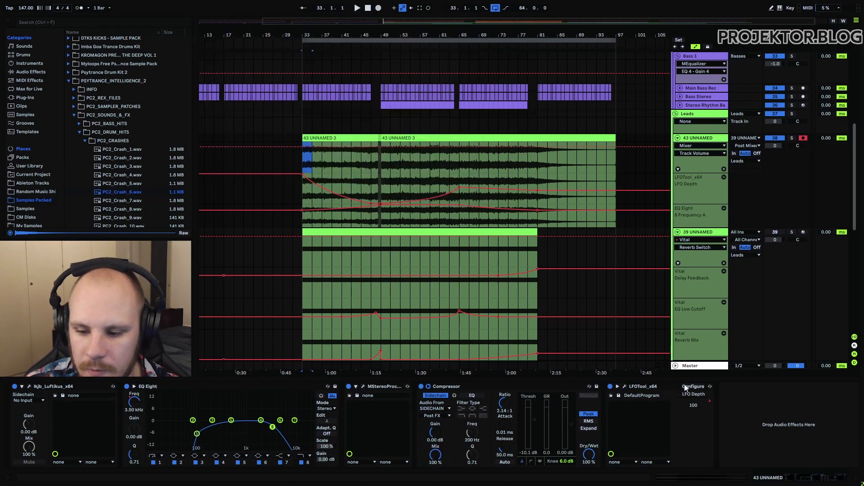
click(709, 401)
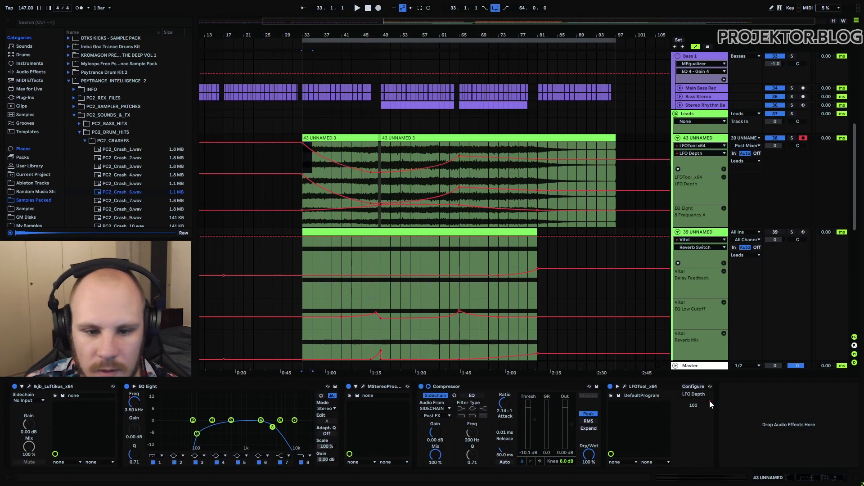
click(301, 159)
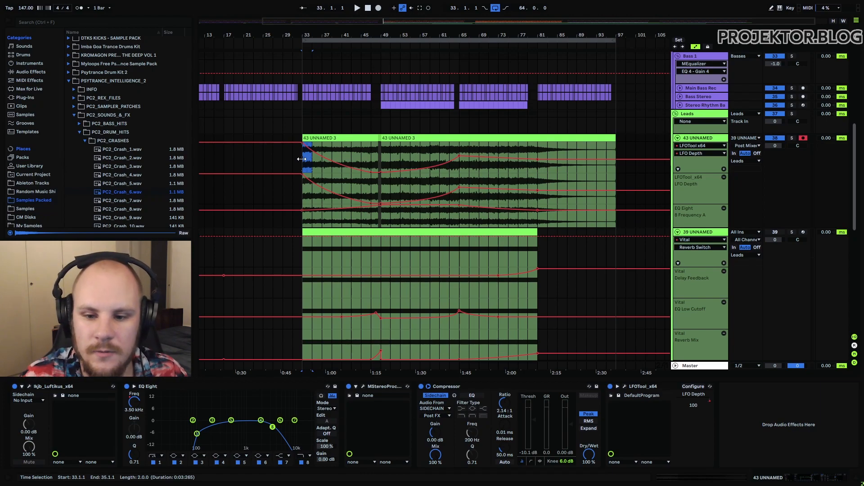
Open the Vital synth on track 39 for inspection, close it and return to track 43
click(699, 234)
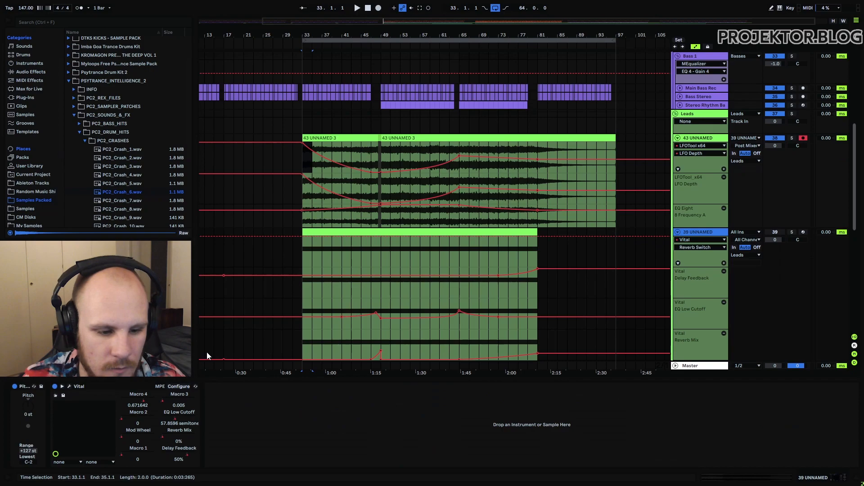
key(ctrl+alt+p)
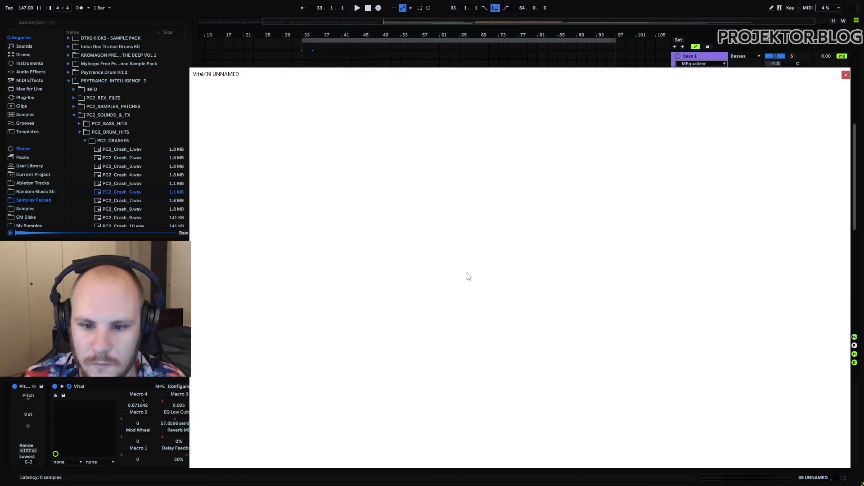
click(584, 270)
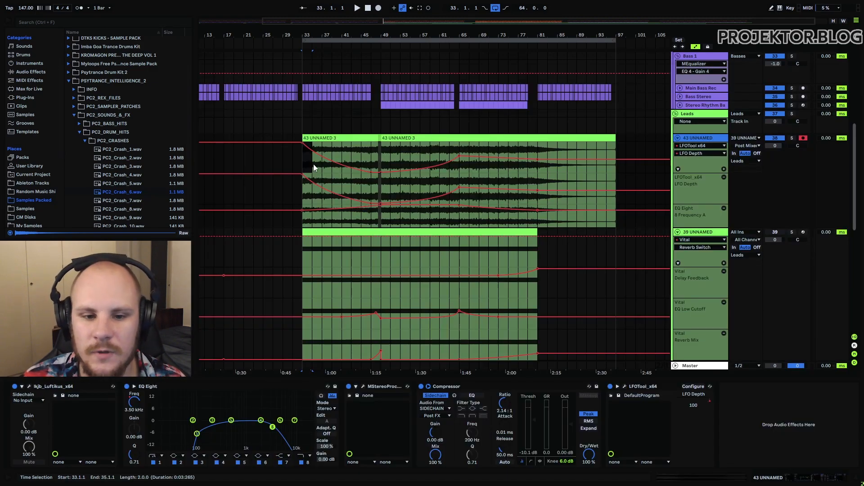
Mark 33.1.1 on track 43, review LFOTool's curve again and highlight the LFO Depth automation from 33.1.1 to 65.1.1
click(301, 163)
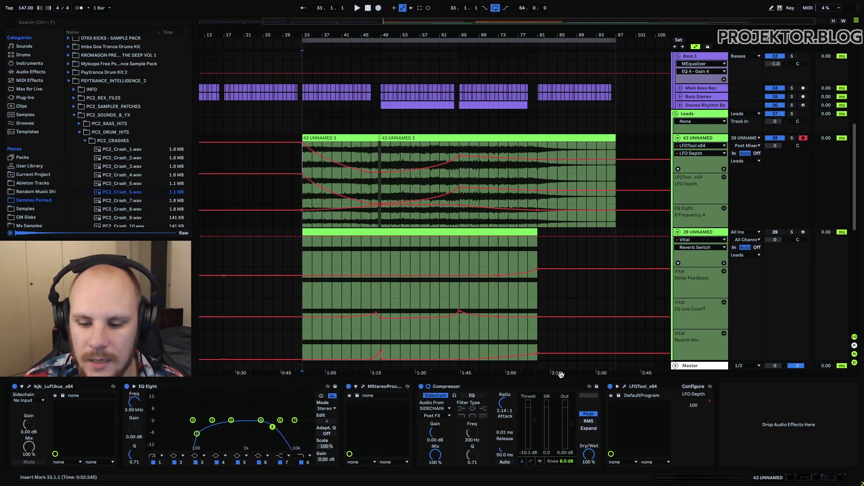
click(624, 386)
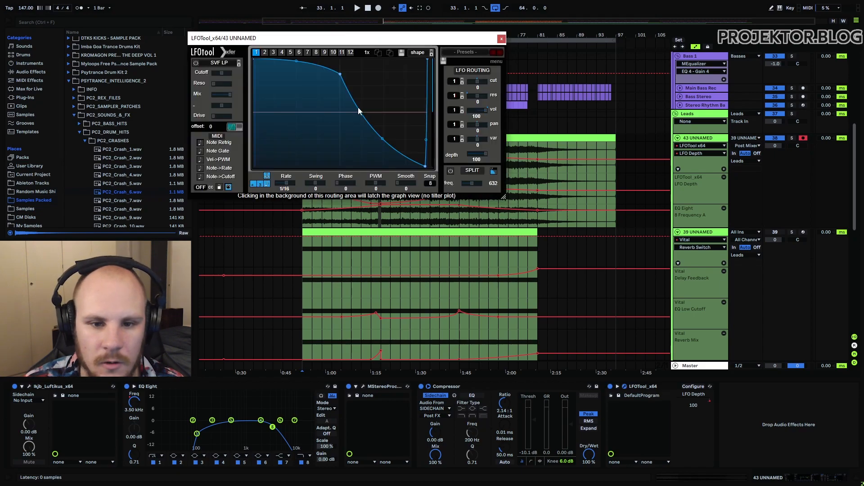
click(501, 39)
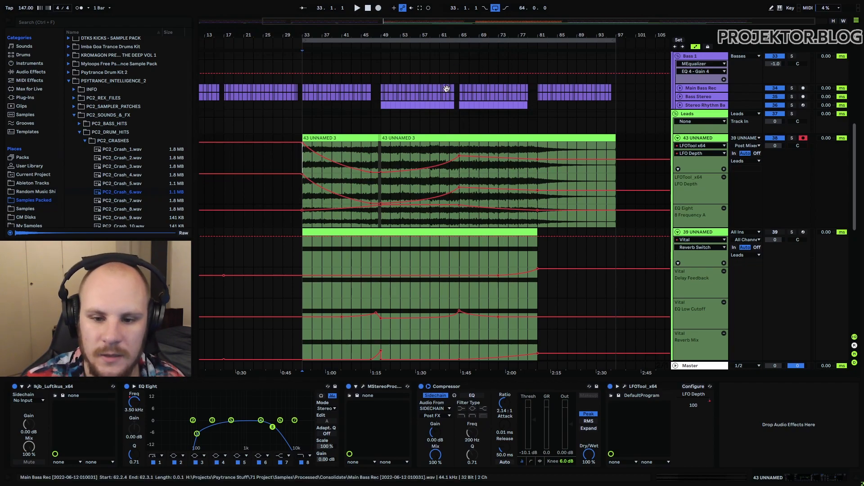
drag(323, 193, 445, 188)
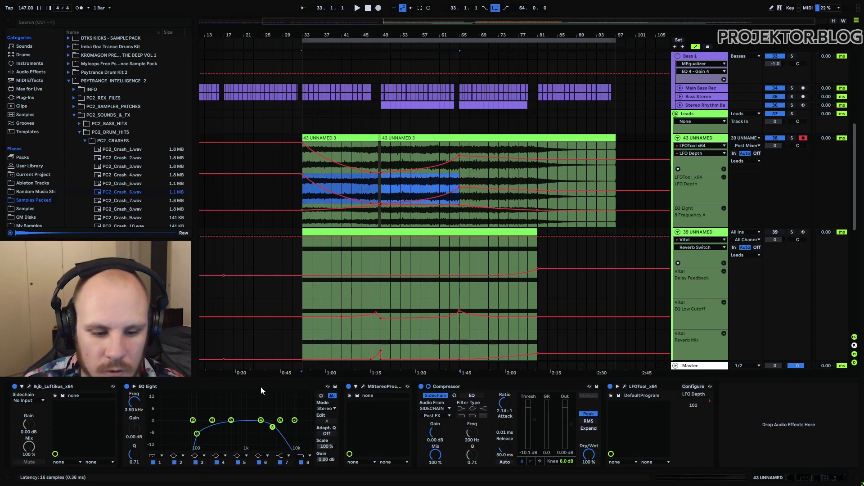
Show the automation of EQ Eight's filter 8 frequency on track 43 and switch filter 8 off
click(261, 387)
click(144, 407)
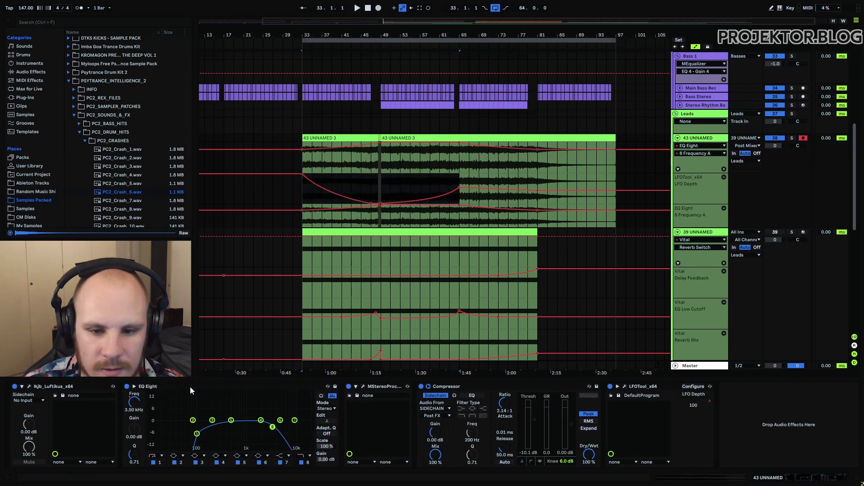
click(301, 462)
Solo track 43 and play it without EQ Eight's filter 8 from 33.1.1, then from 77.1.1
click(302, 218)
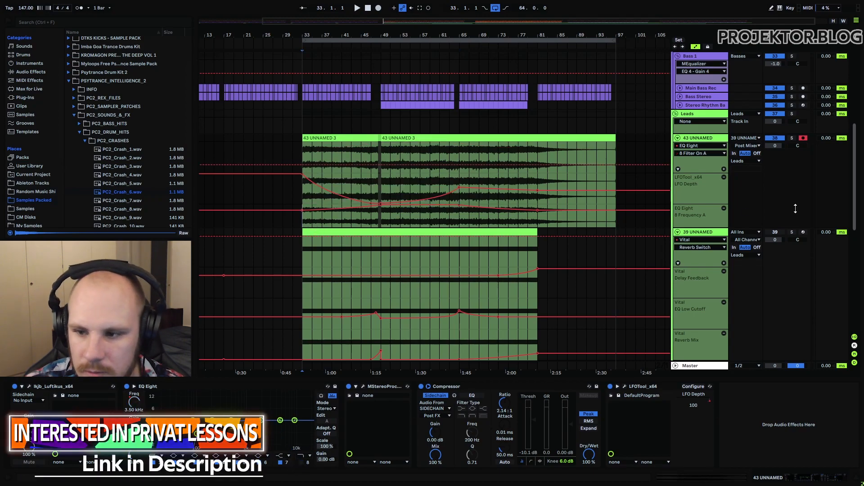
click(793, 138)
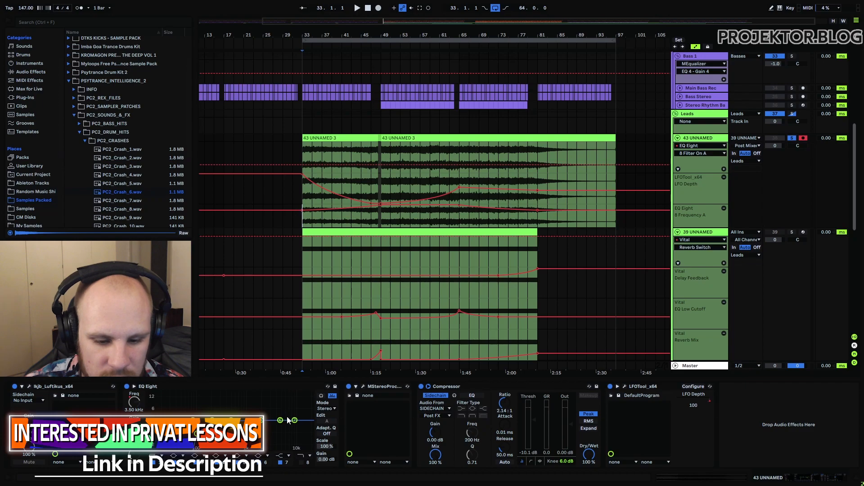
key(space)
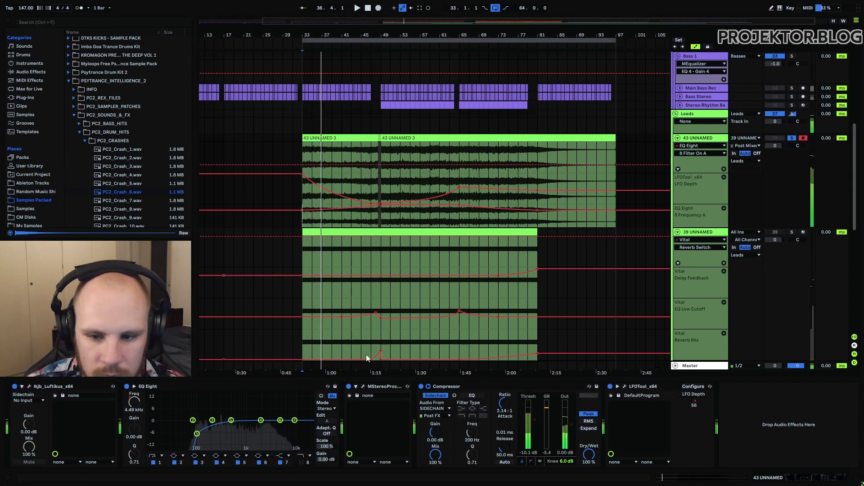
click(521, 220)
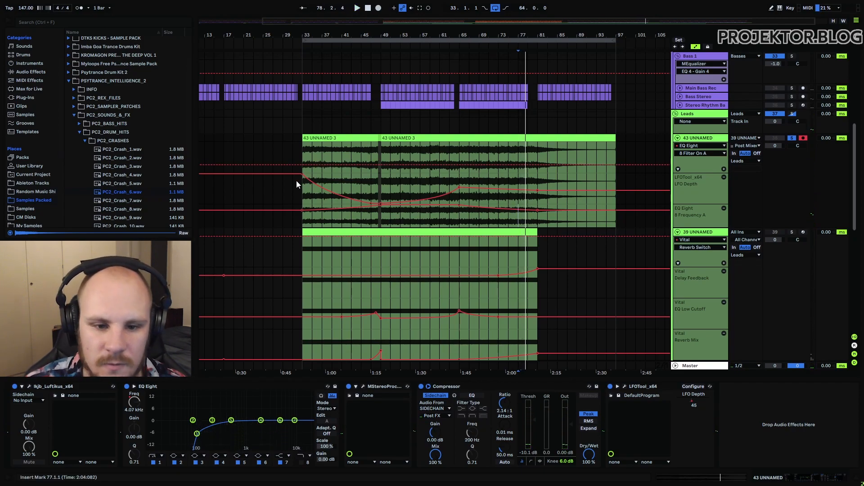
Highlight track 43 from 33.1.1 to 81.1.1, then from 49.1.1 to 65.1.1, and switch EQ Eight's filter 8 back on
click(303, 152)
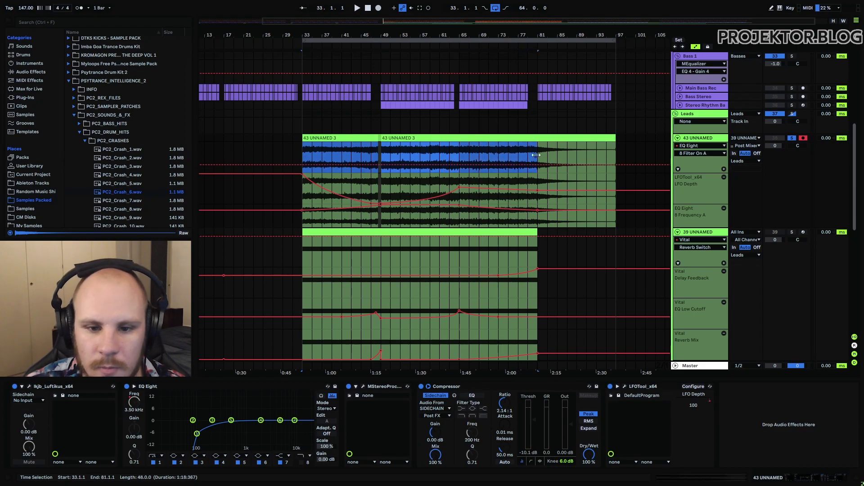
click(386, 151)
shift+click(455, 155)
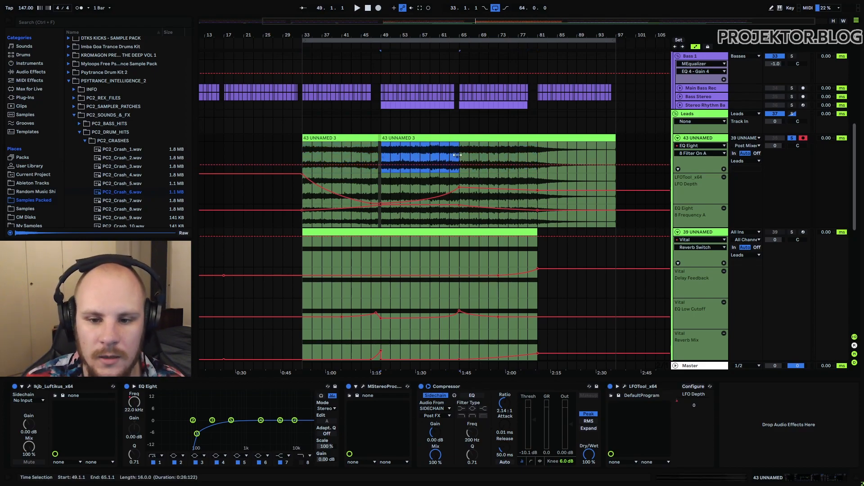
click(303, 464)
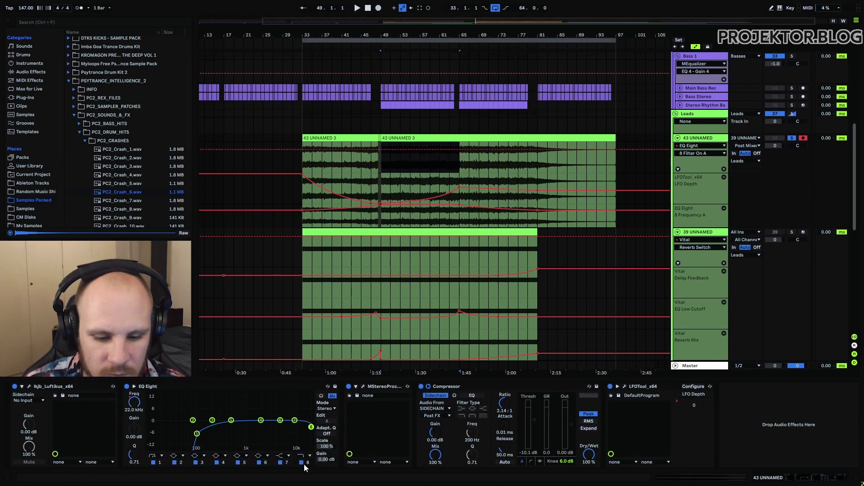
Compare sections on track 43's main lane, marking 37.1.1 and highlighting 33.1.1 to 49.1.1, then 65.1.1 to 81.1.1
click(322, 161)
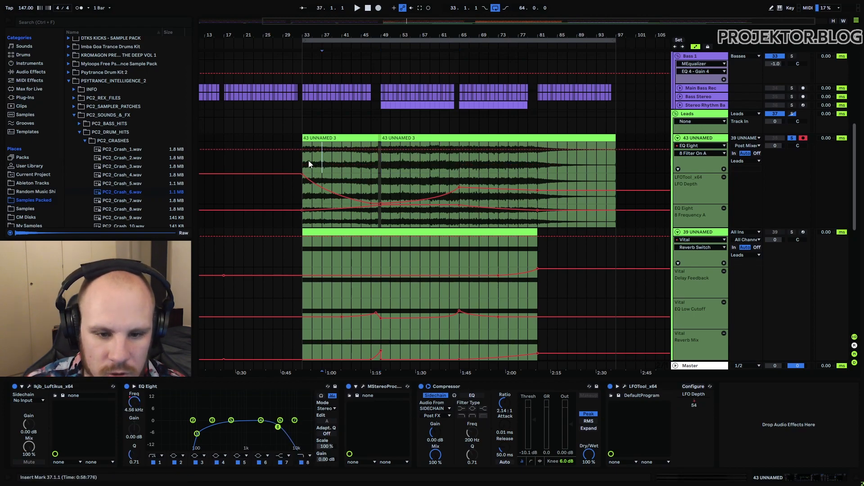
drag(306, 162, 383, 164)
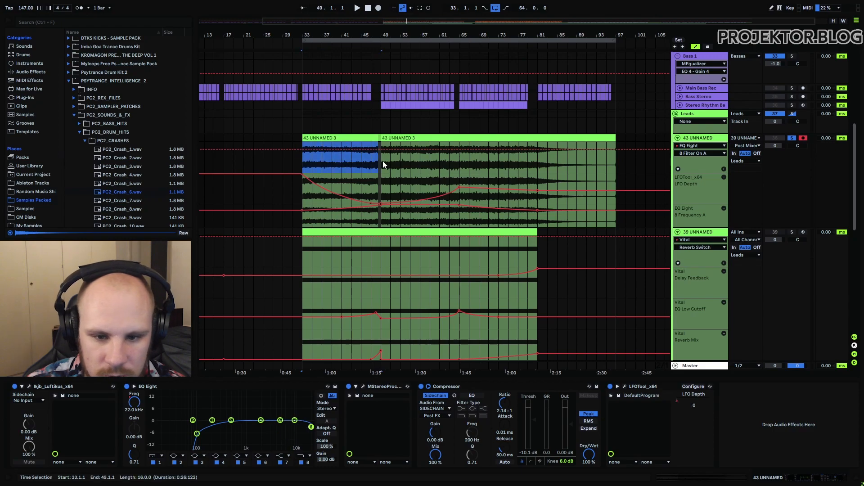
drag(459, 160, 509, 159)
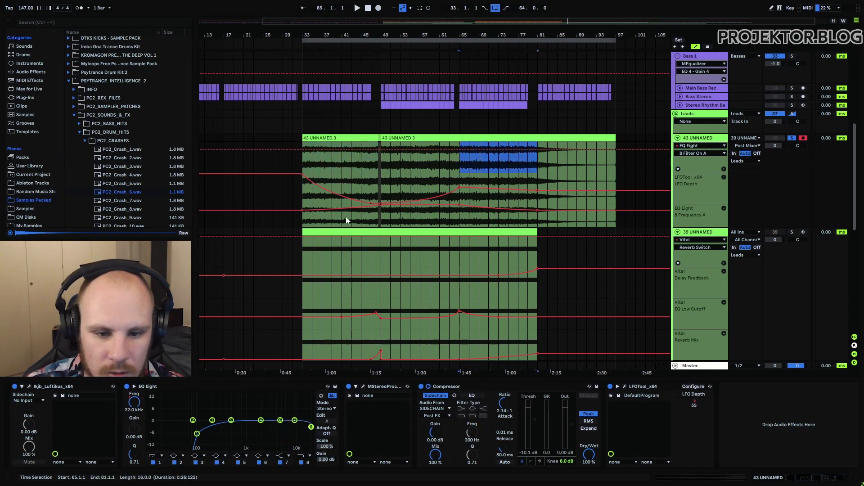
Examine track 43's EQ Eight filter 8 frequency automation section by section, highlighting 49.1.1 to 65.1.1 last
drag(306, 218, 342, 218)
click(379, 218)
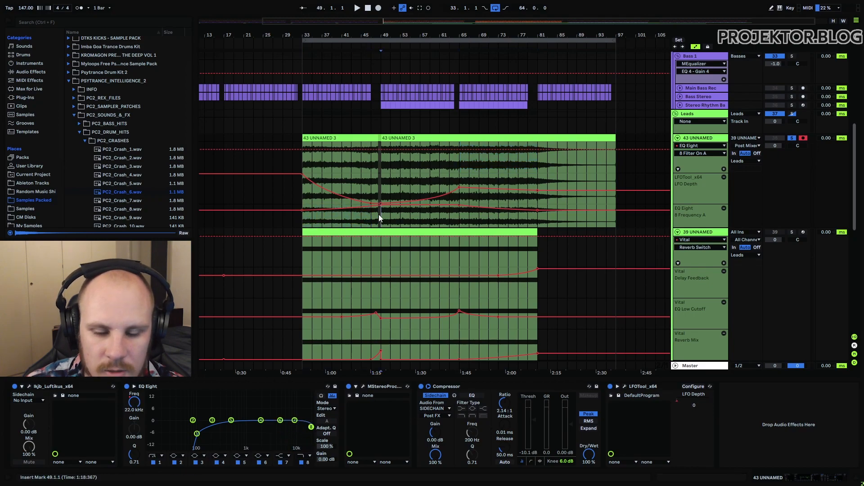
shift+click(456, 214)
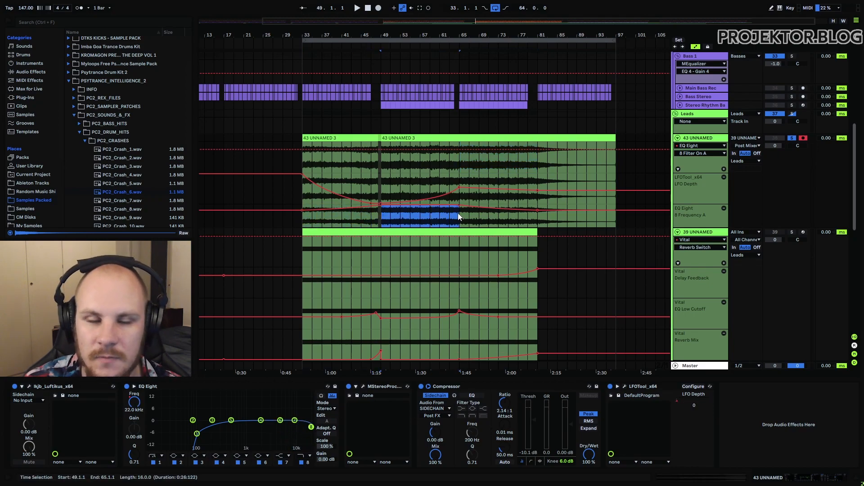